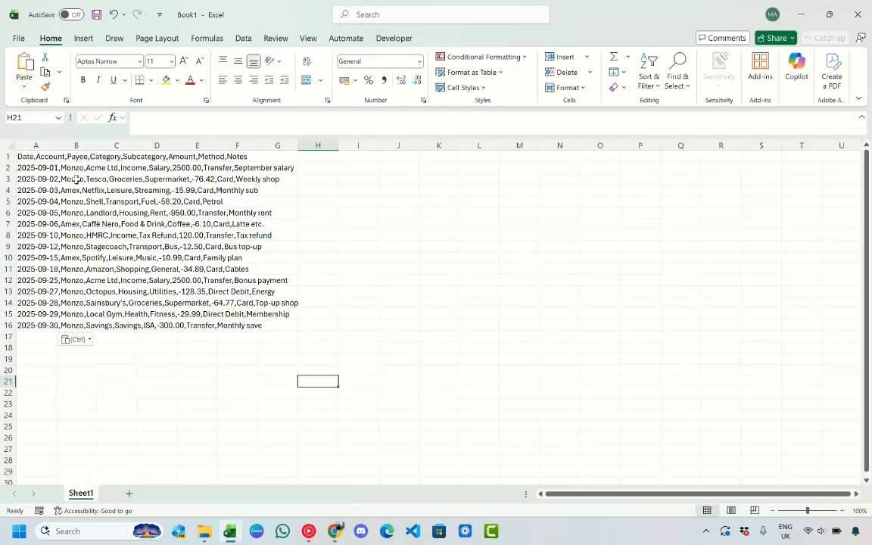
Split the comma-separated text in column A into separate columns, and fit column A's width to the dates.
click(114, 163)
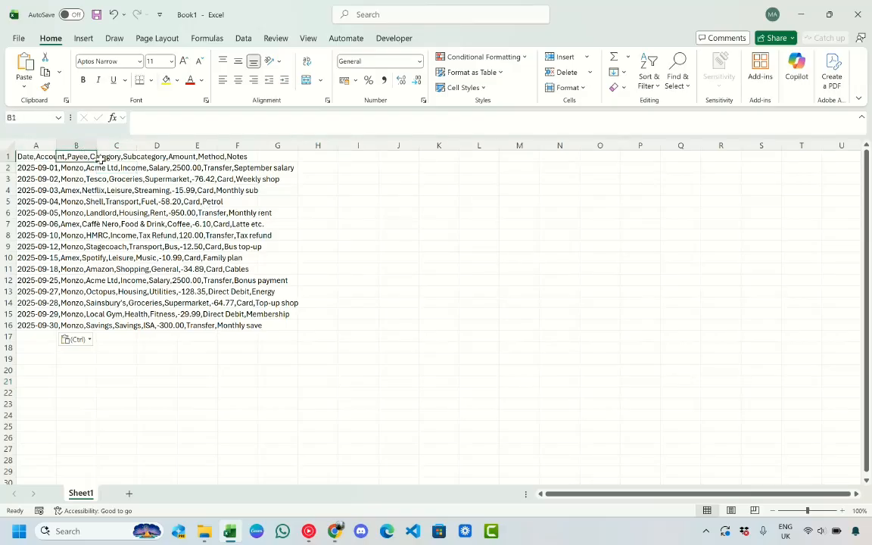
click(46, 145)
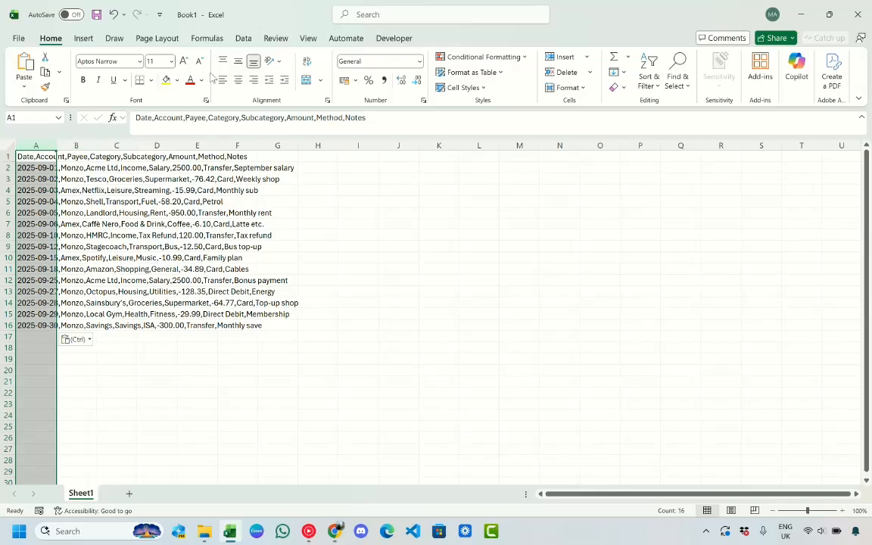
click(248, 41)
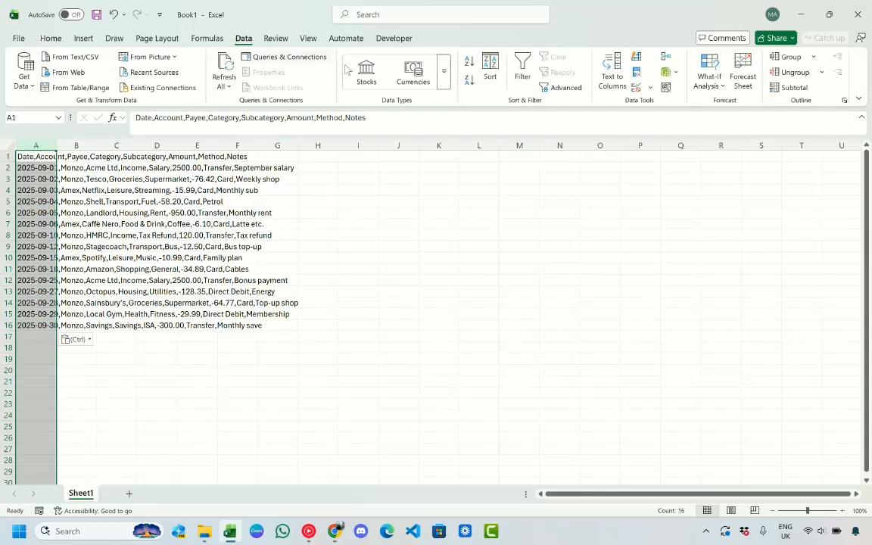
click(608, 76)
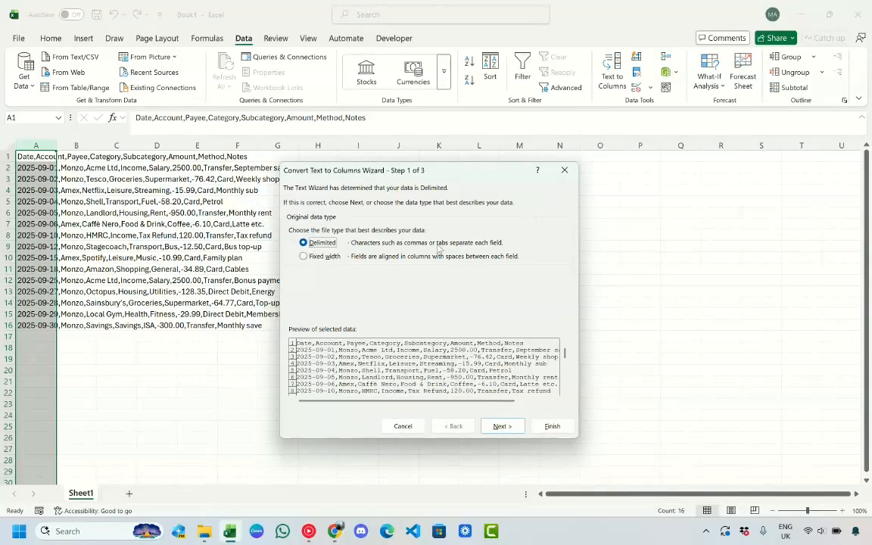
click(503, 427)
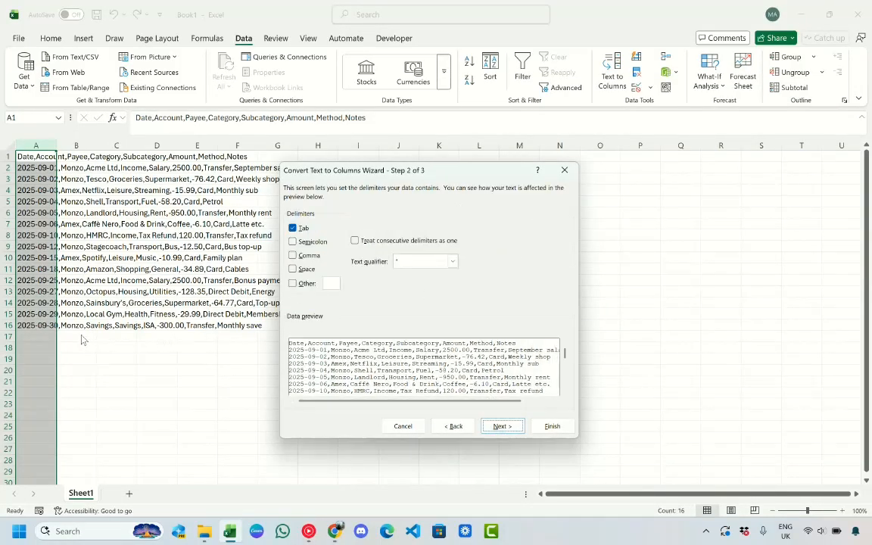
click(293, 256)
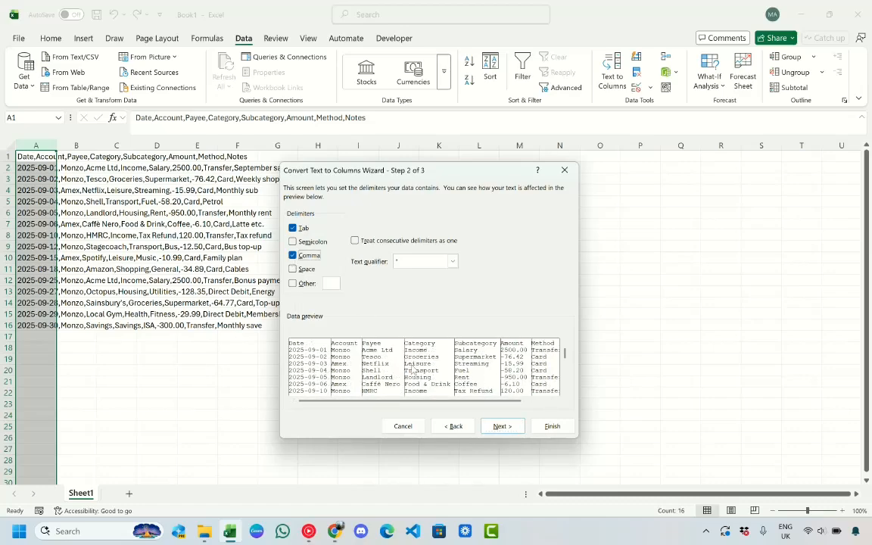
click(550, 429)
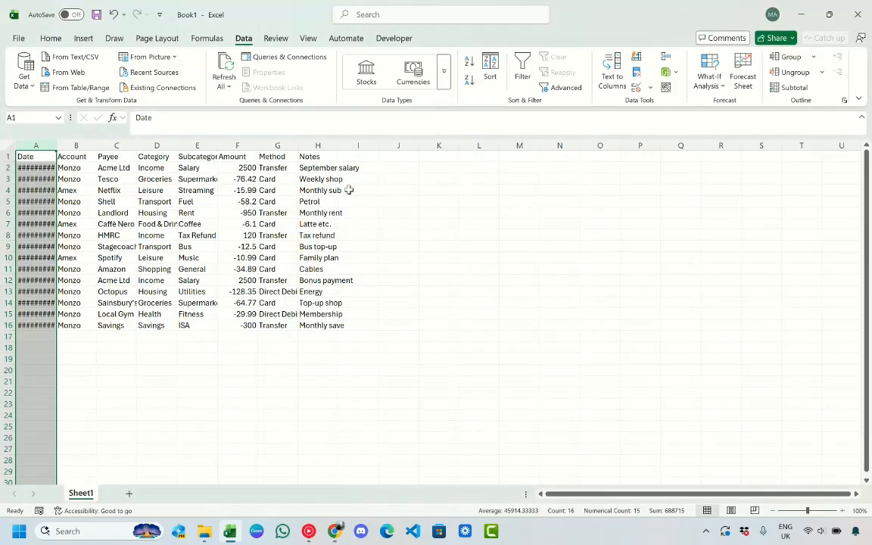
double_click(57, 145)
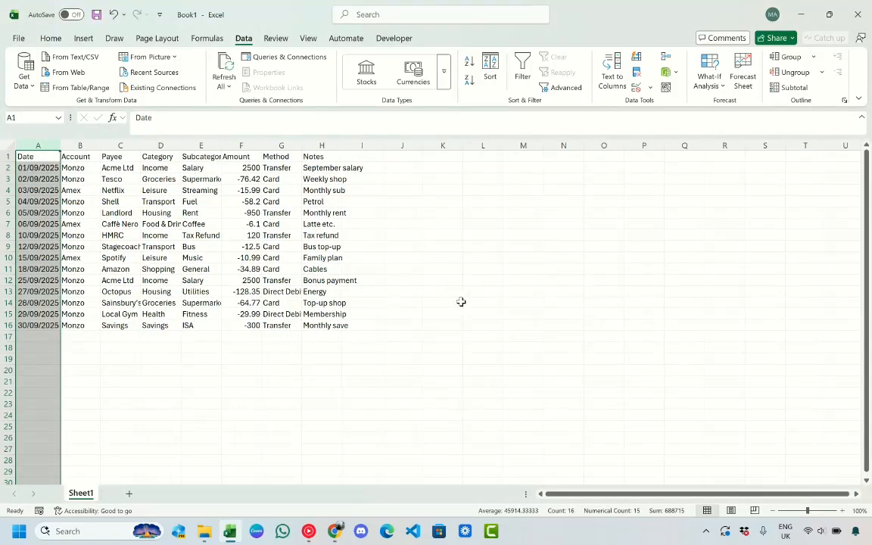
click(401, 234)
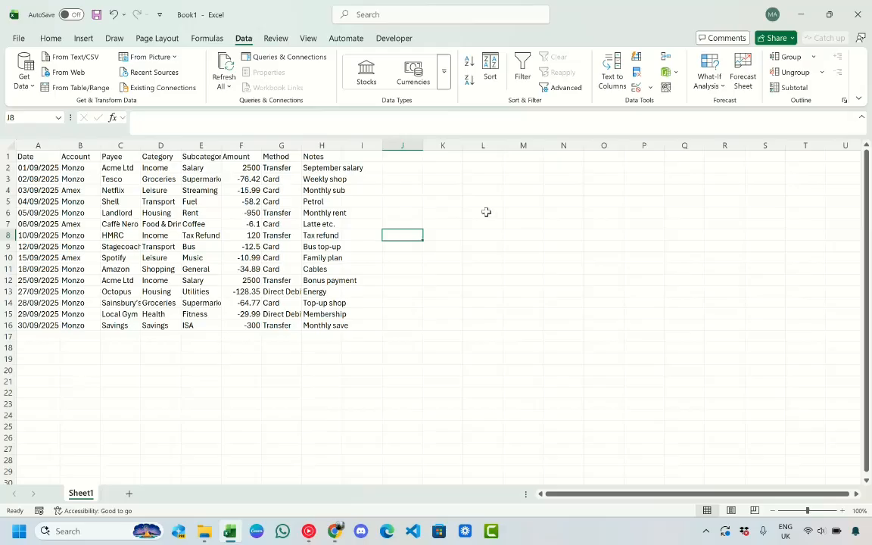
Convert the transaction data in A1:H16 into a table with headers.
click(291, 246)
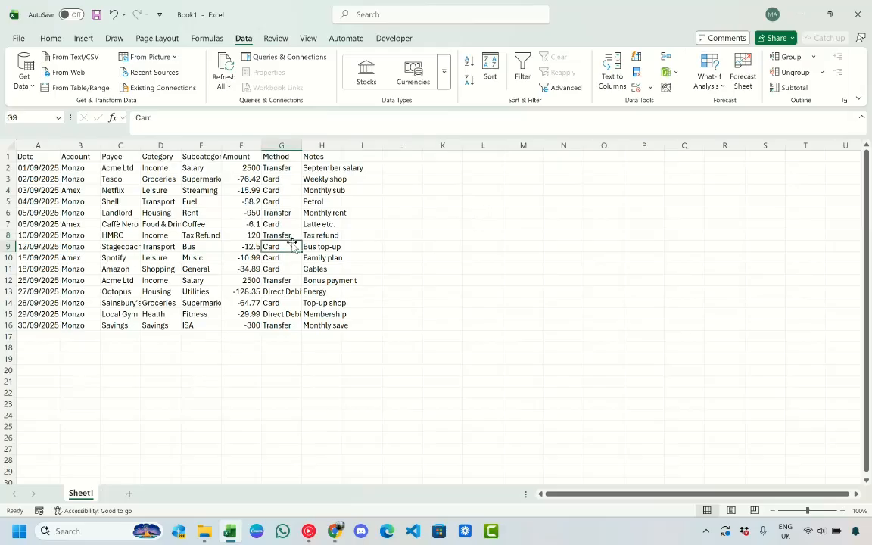
key(ctrl+a)
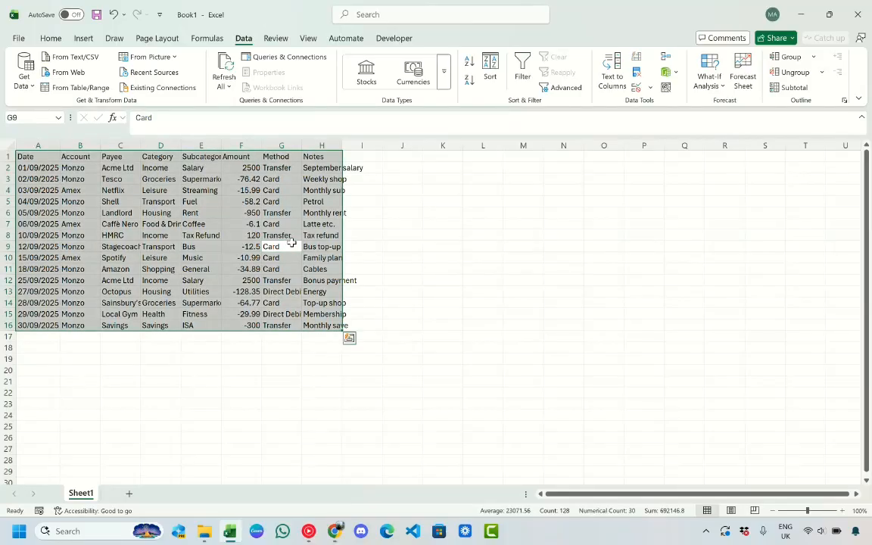
key(ctrl+q)
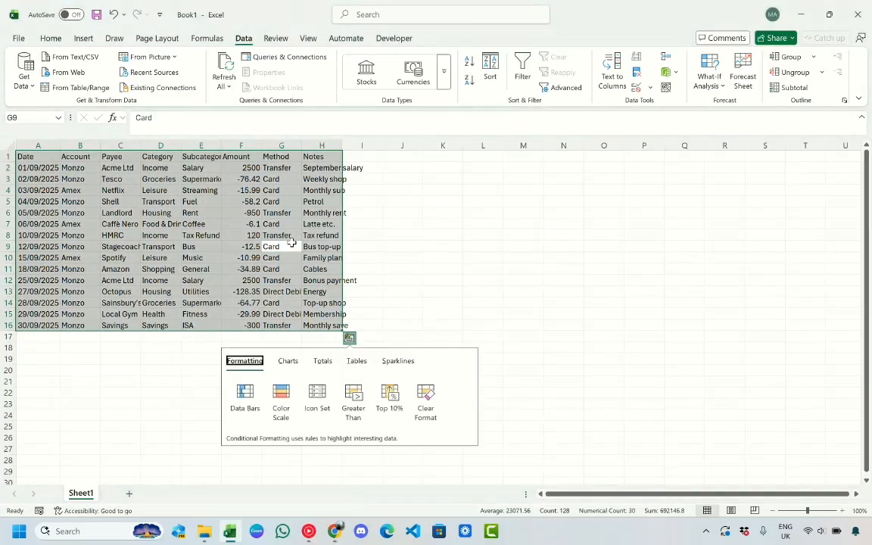
click(83, 37)
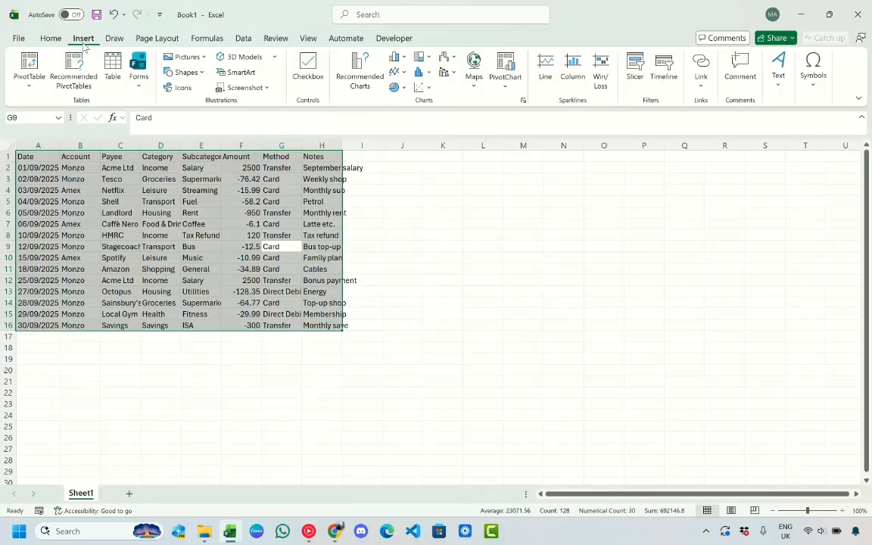
click(115, 68)
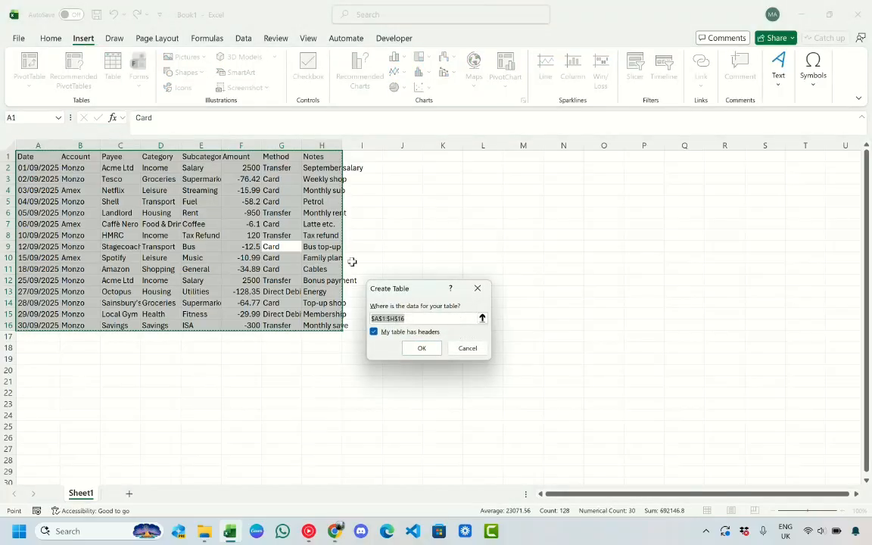
click(422, 348)
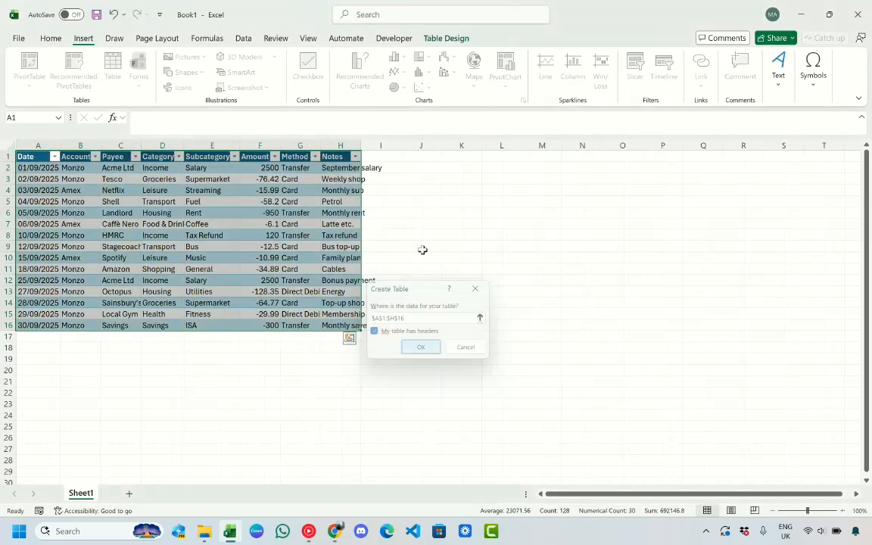
Add a new table column headed Month in cell I1, next to Notes.
click(386, 155)
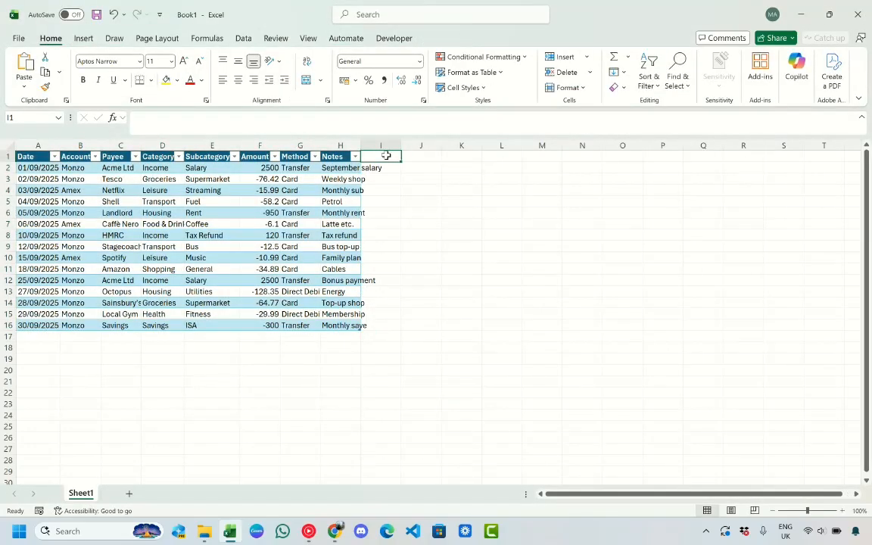
text(Month)
key(Return)
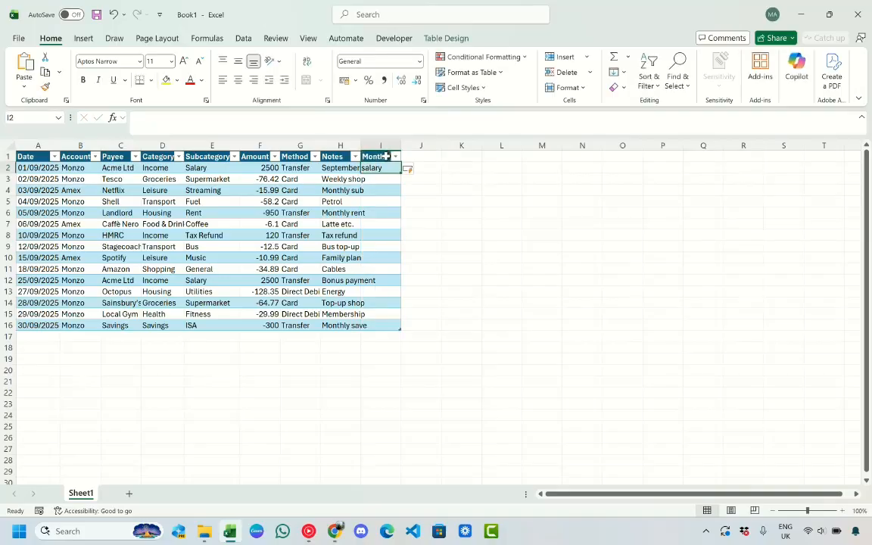
text(=)
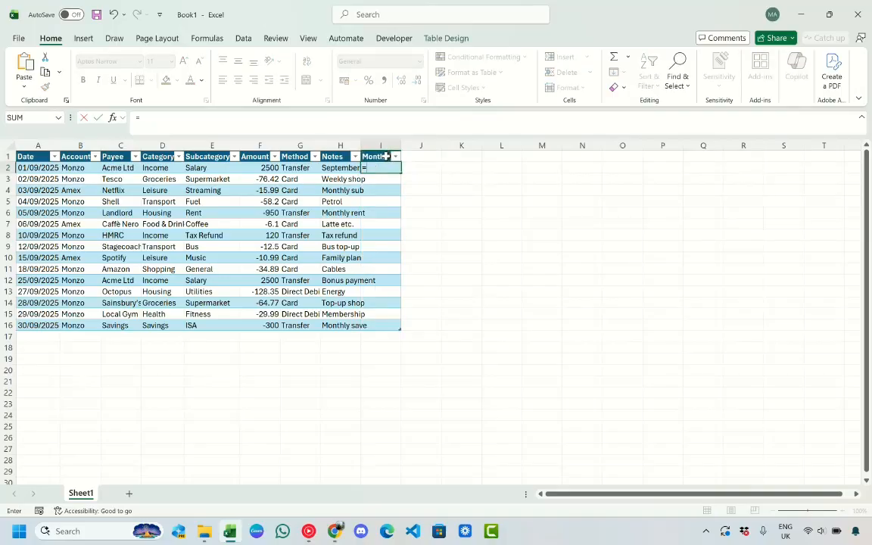
text(eomonth)
key(Tab)
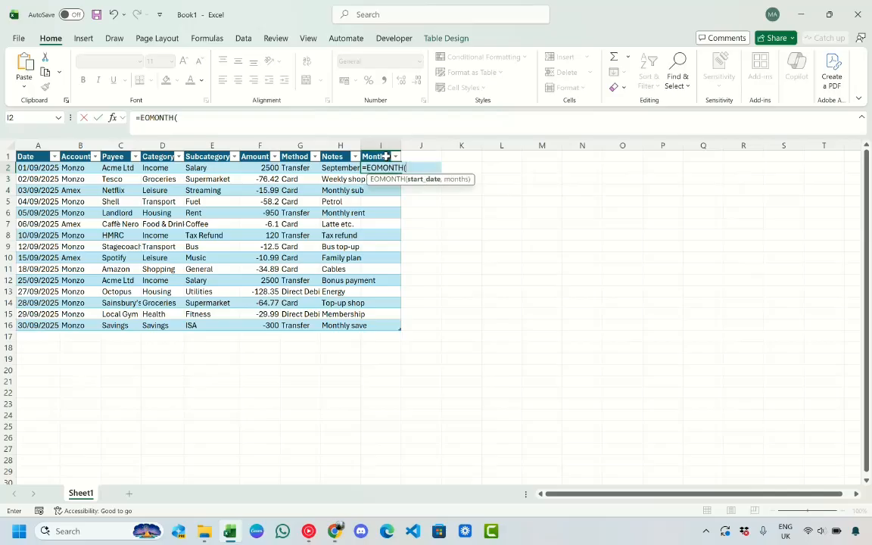
click(44, 169)
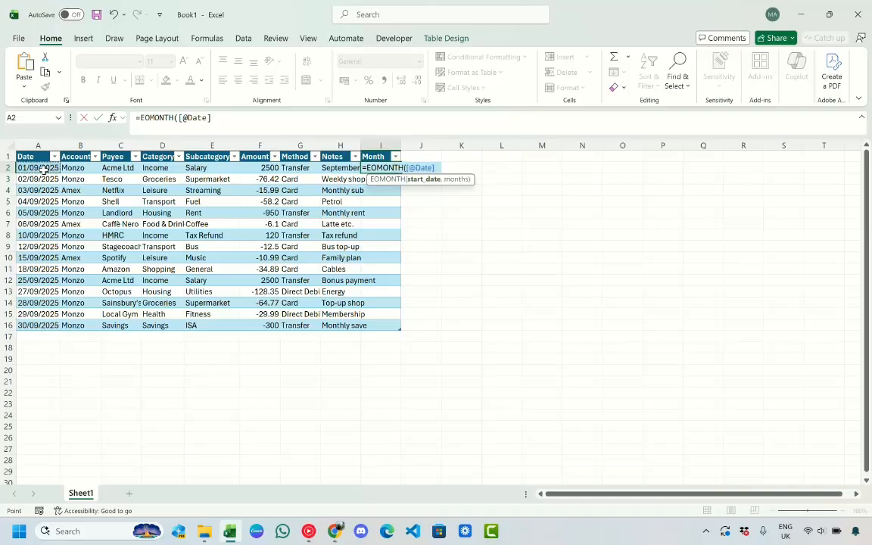
text(,0)
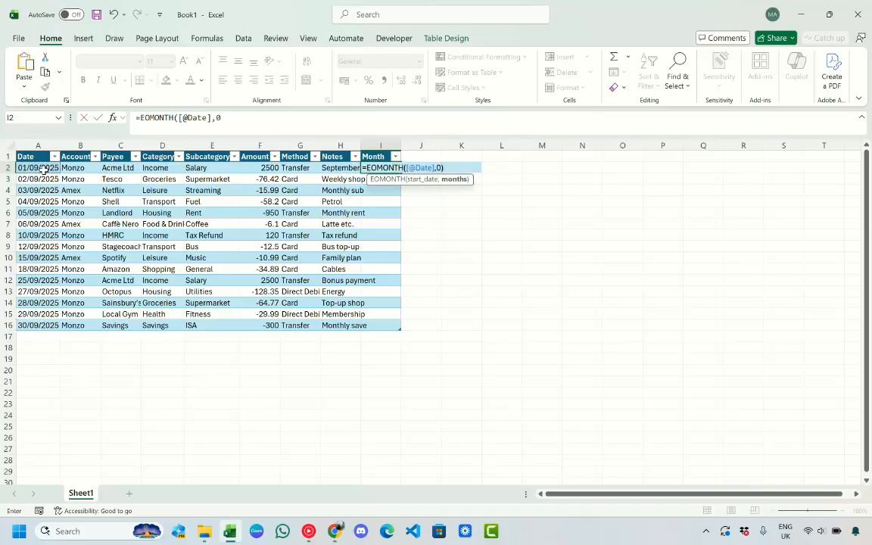
key(Return)
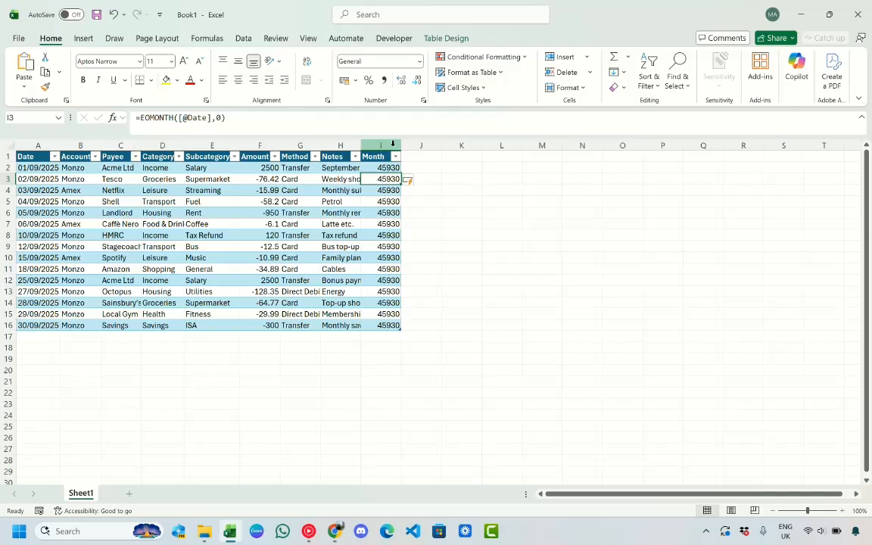
Format the Month column with the custom number format mmm yyyy.
click(392, 143)
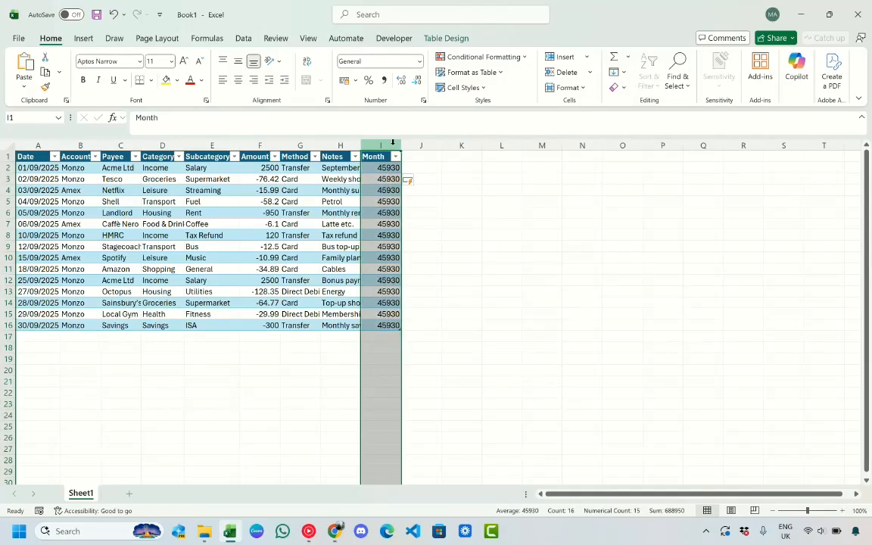
click(383, 58)
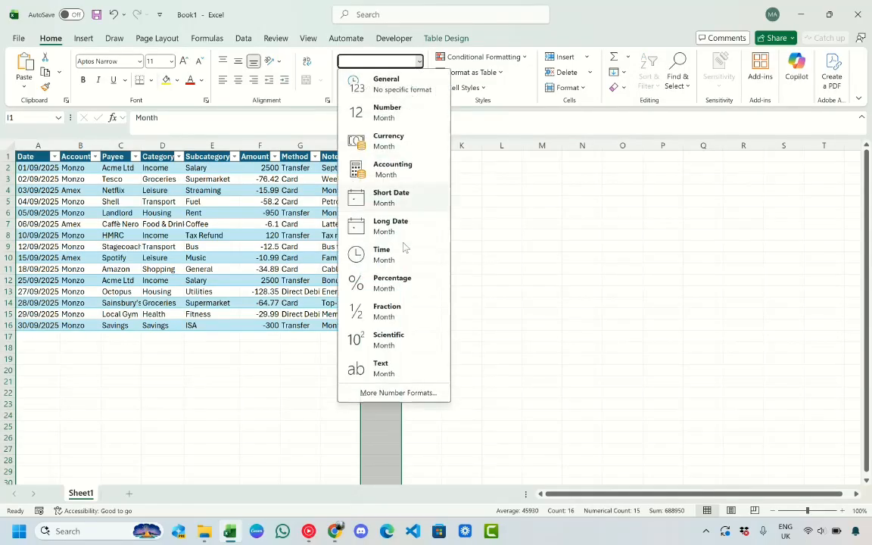
click(398, 393)
click(302, 294)
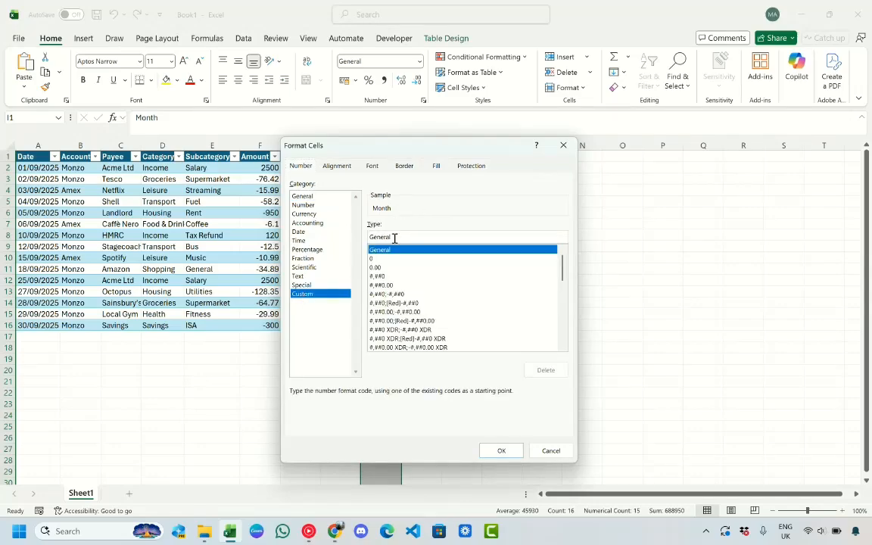
drag(395, 236, 365, 237)
text(mmmm)
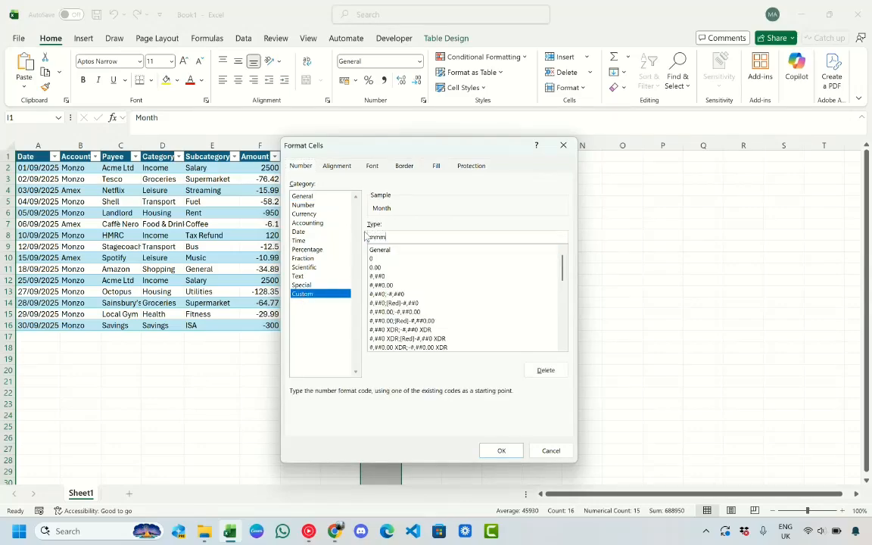
text( yyyy)
click(514, 452)
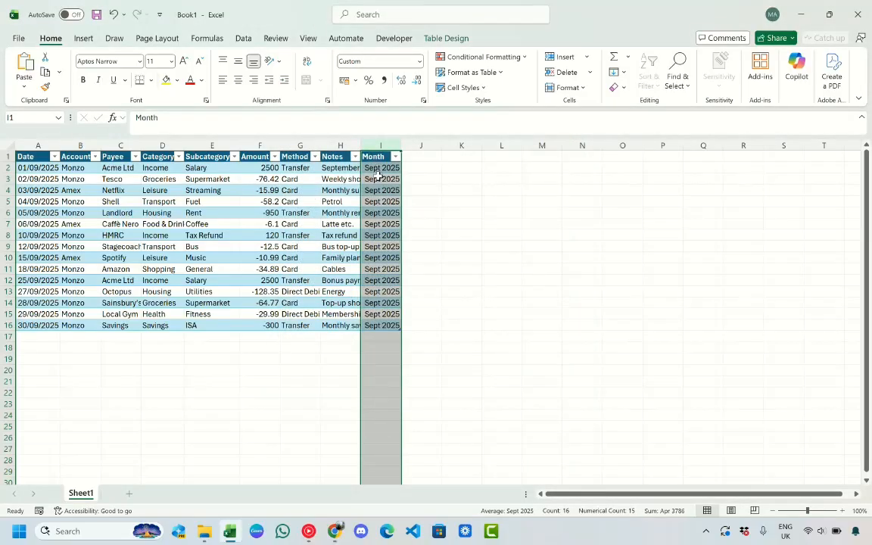
drag(375, 179, 369, 314)
click(477, 270)
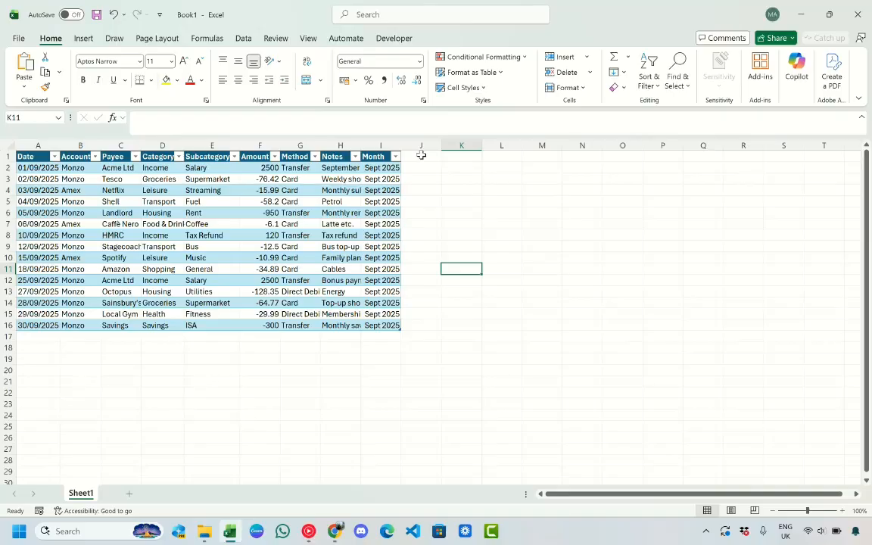
Add a new table column in J1 with an income/expense heading, next to Month.
click(421, 155)
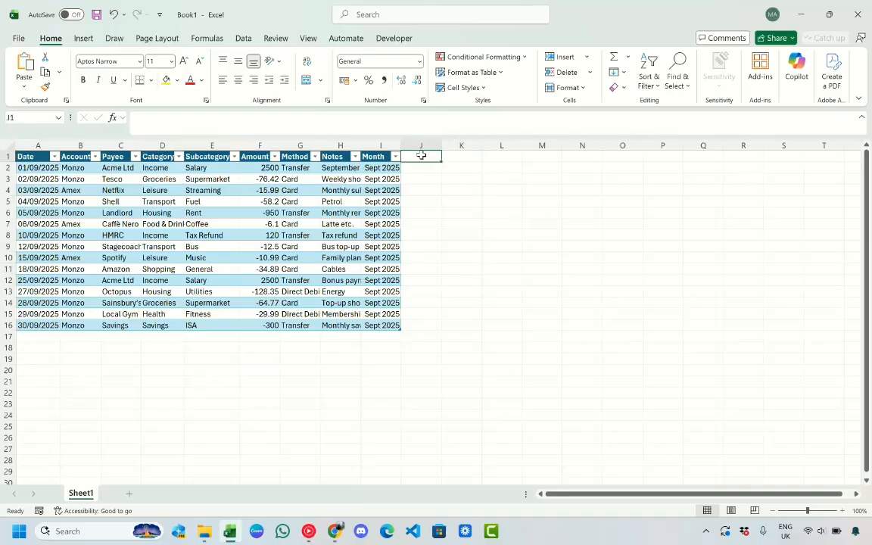
text(Income)
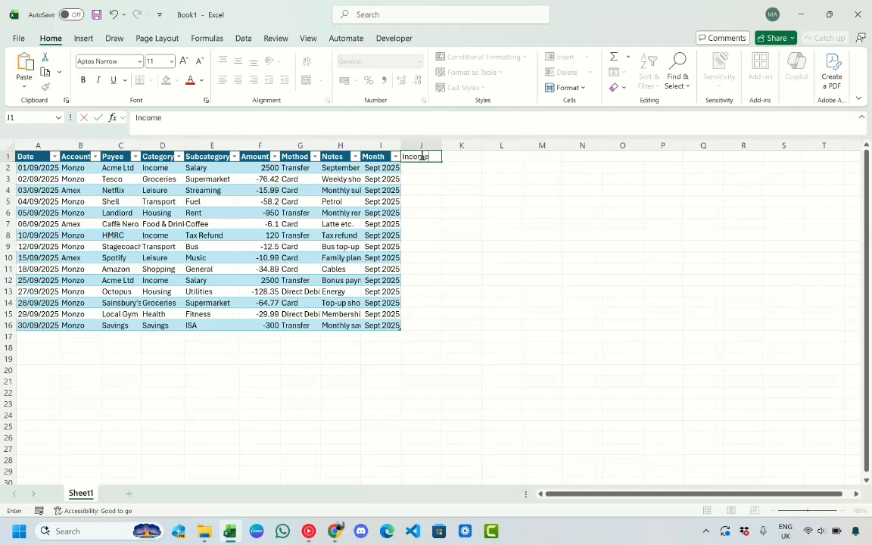
text(/ expensse)
key(Return)
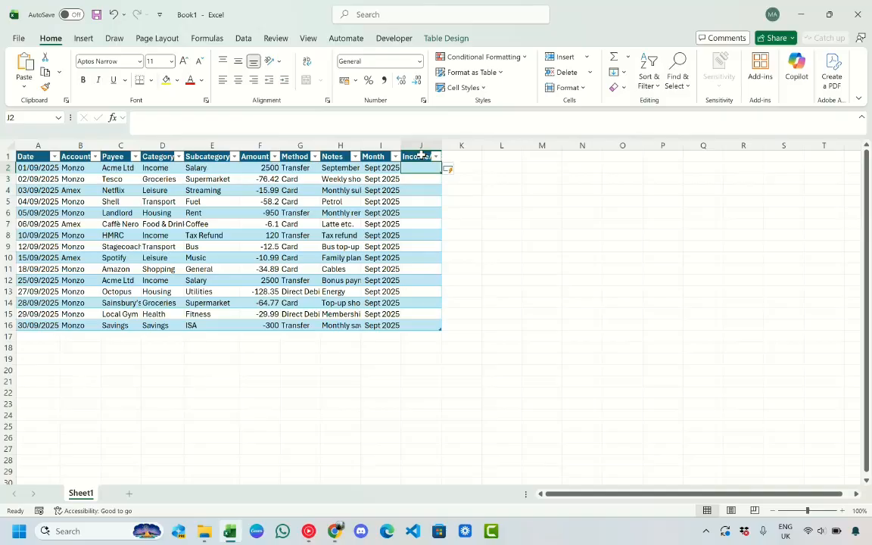
text(=IF()
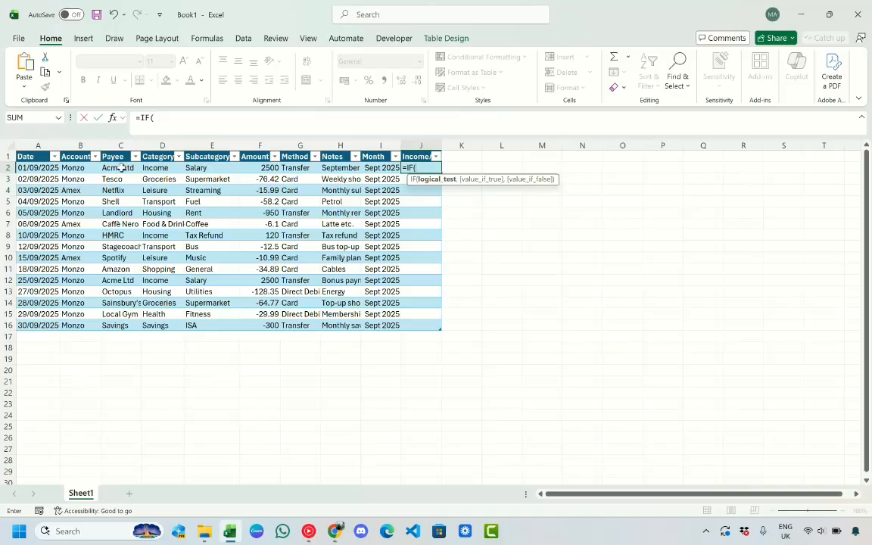
click(264, 169)
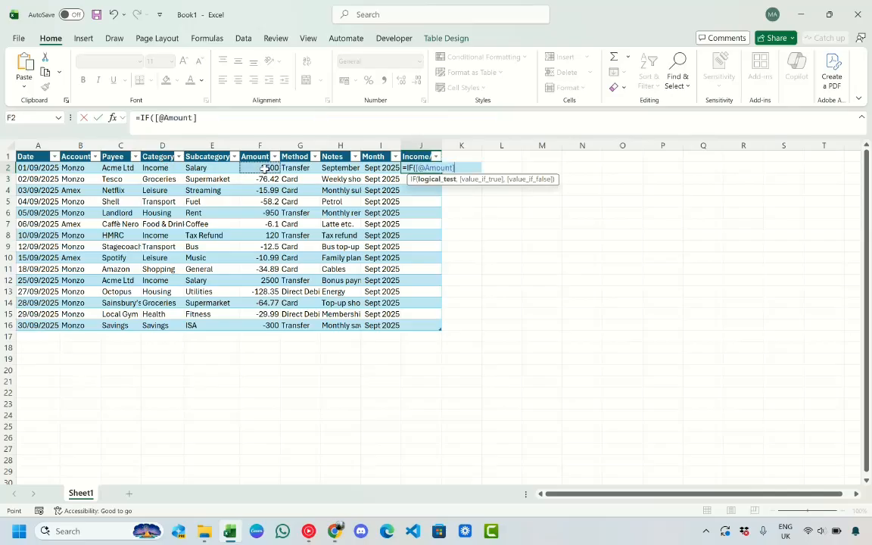
text(>=0)
text(,")
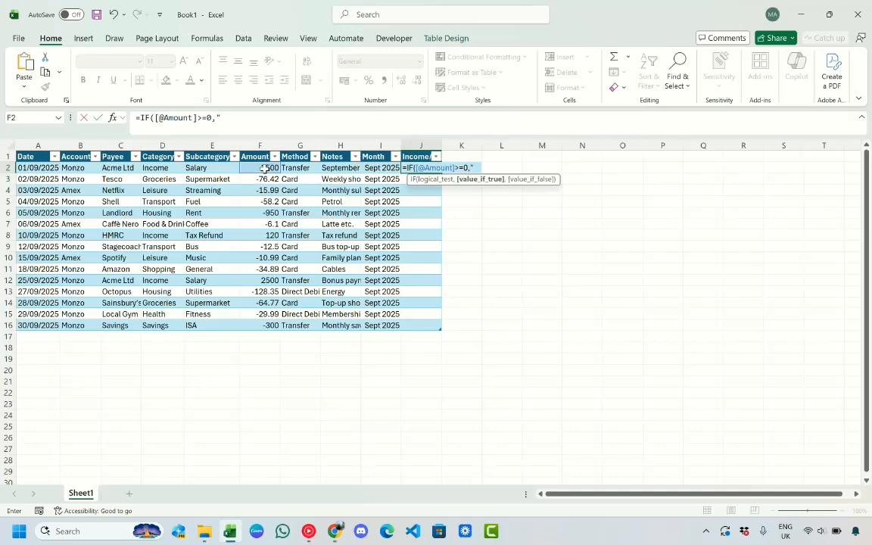
text(Income)
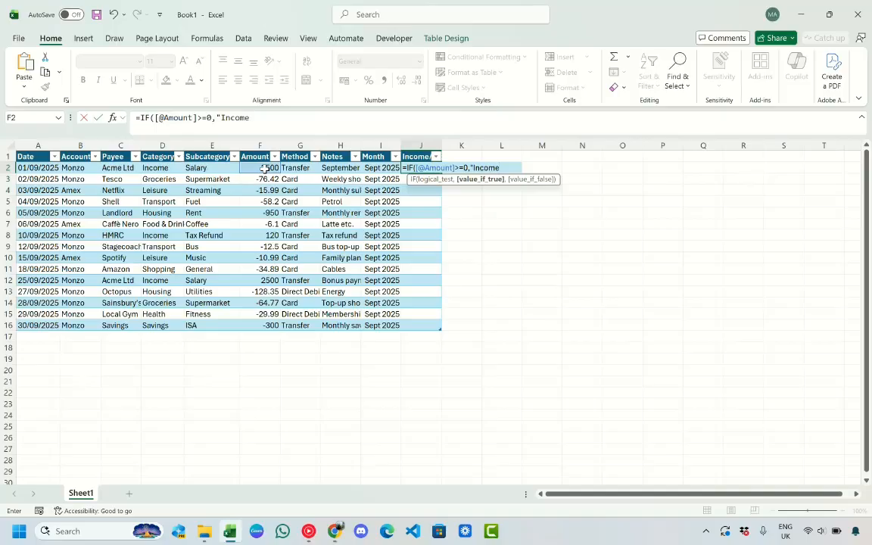
text(",)
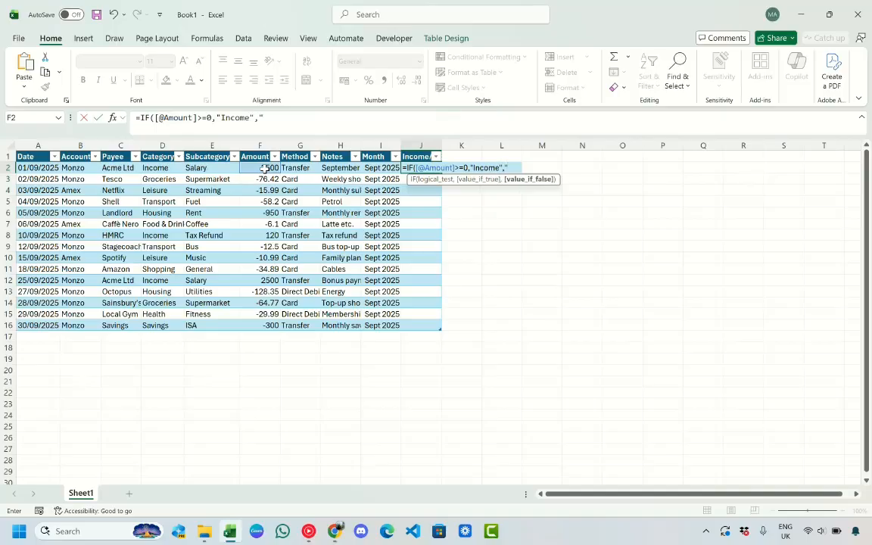
text("Expense)
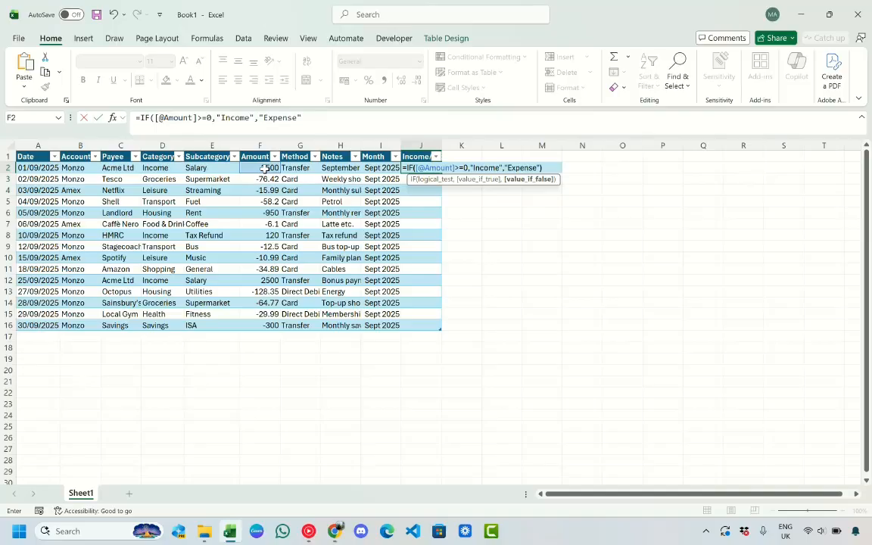
text("))
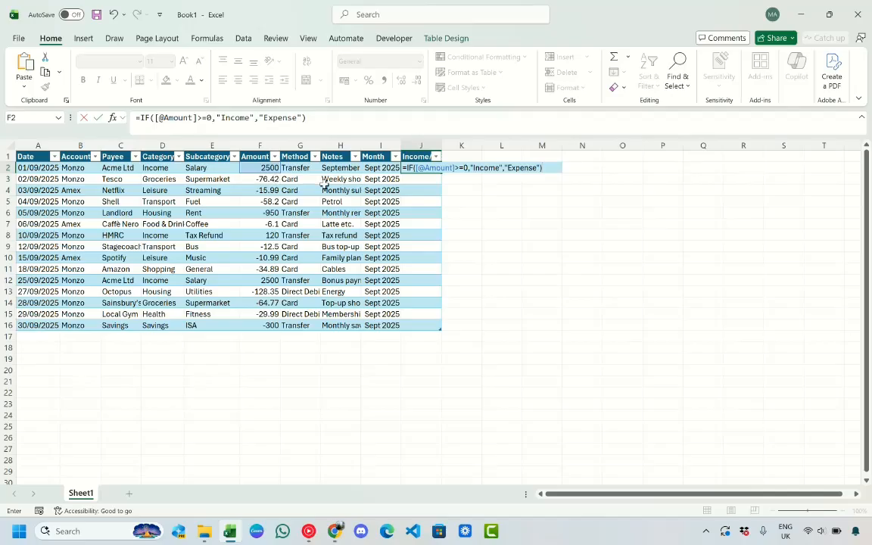
key(Return)
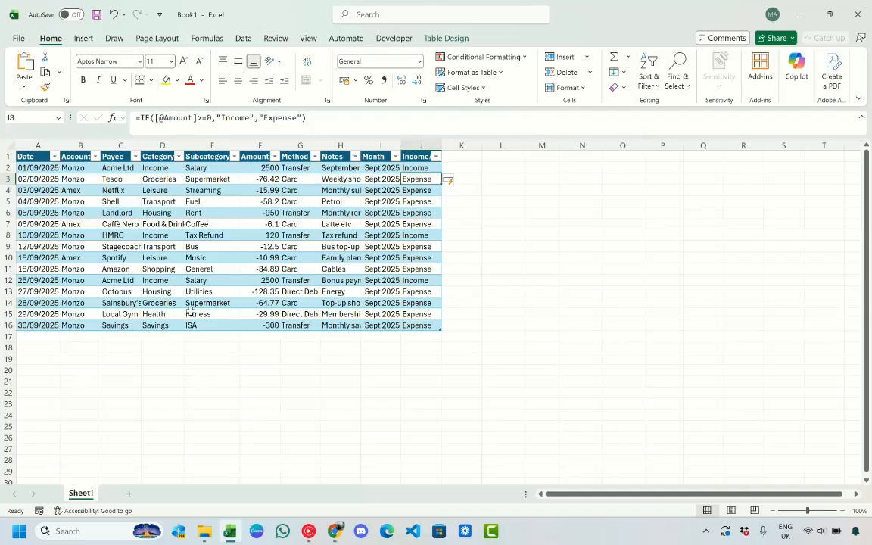
Create a PivotTable from the whole transactions table, Table1, on a new worksheet.
key(ctrl+a)
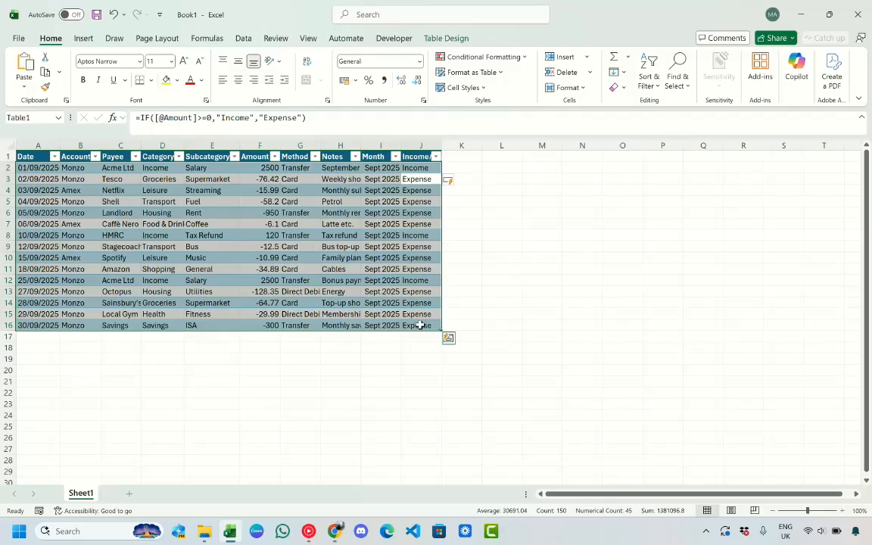
drag(421, 326, 34, 157)
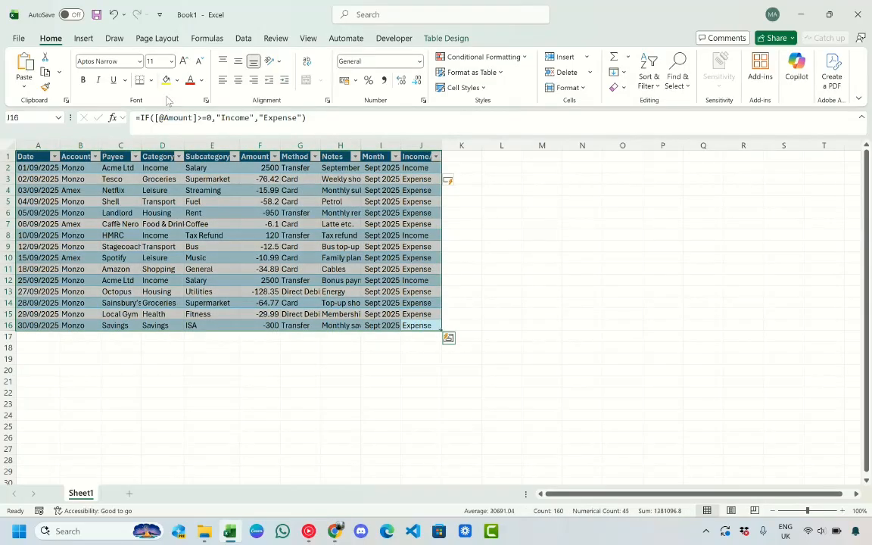
click(83, 39)
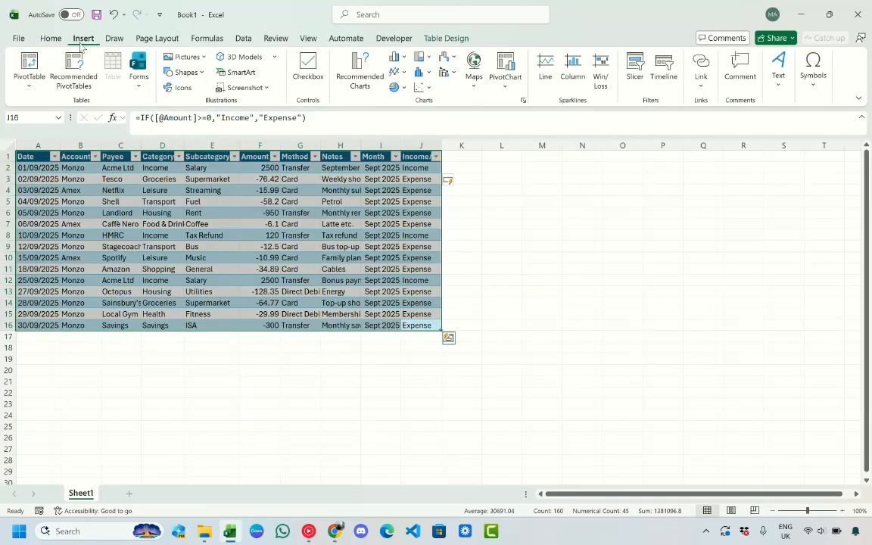
click(33, 66)
click(209, 200)
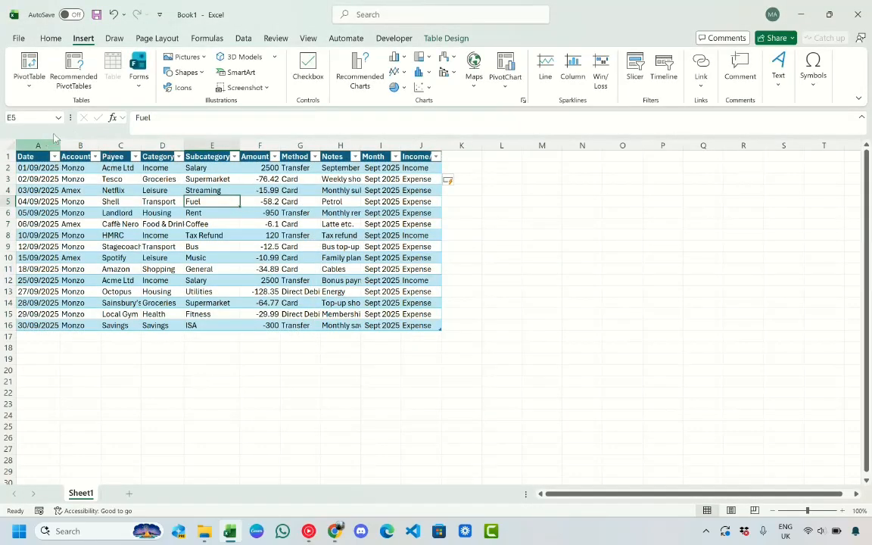
click(121, 211)
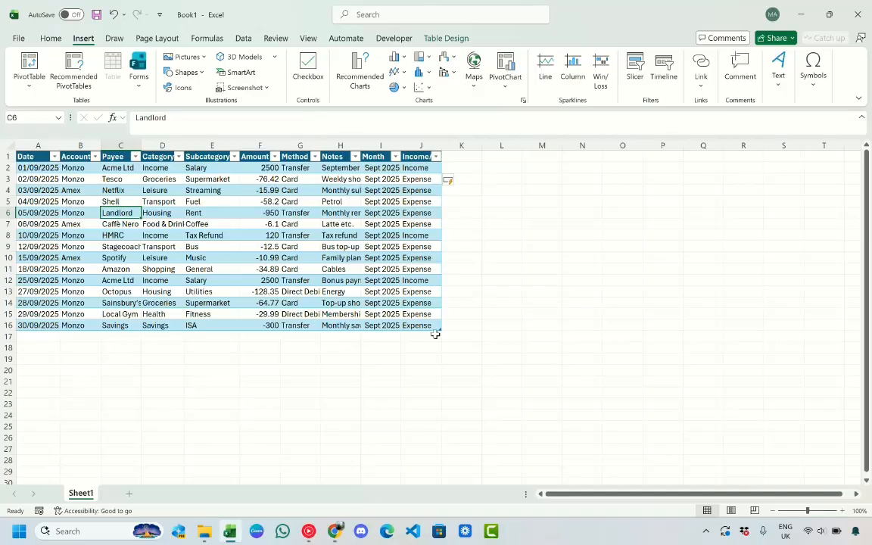
click(33, 338)
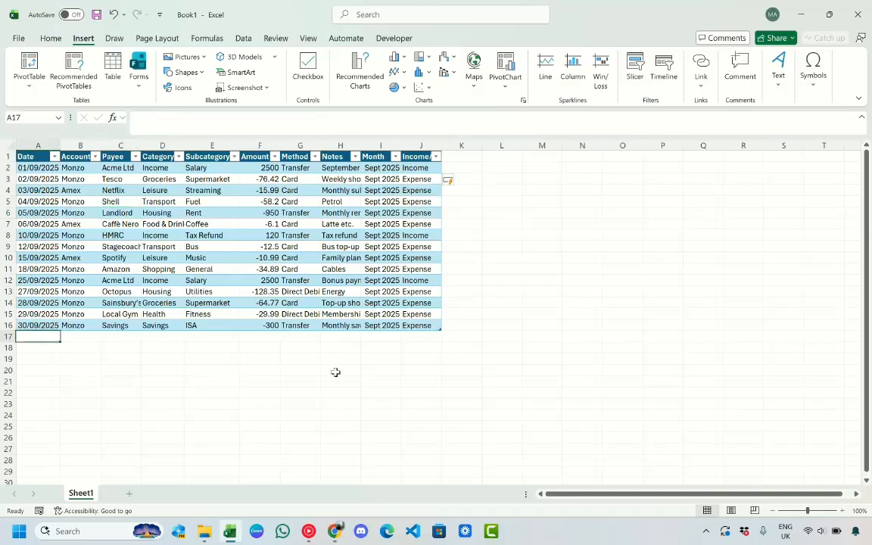
click(305, 233)
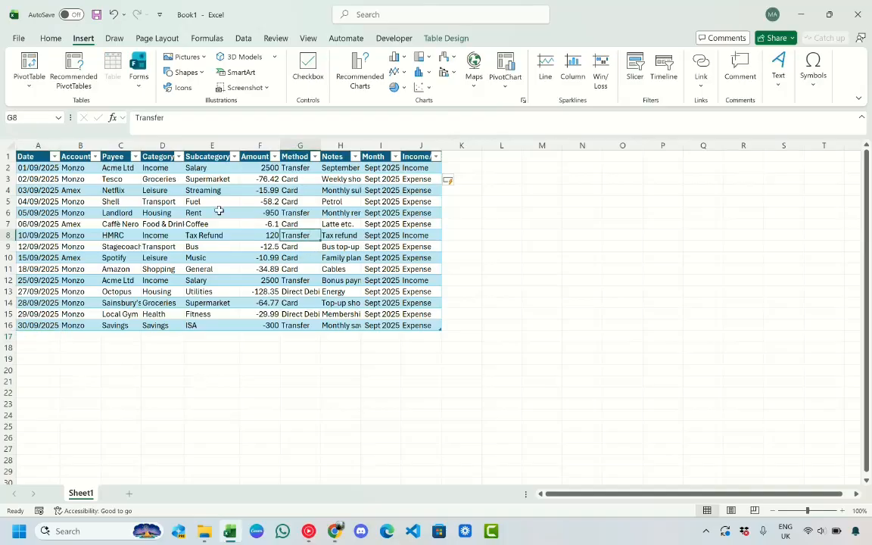
click(36, 67)
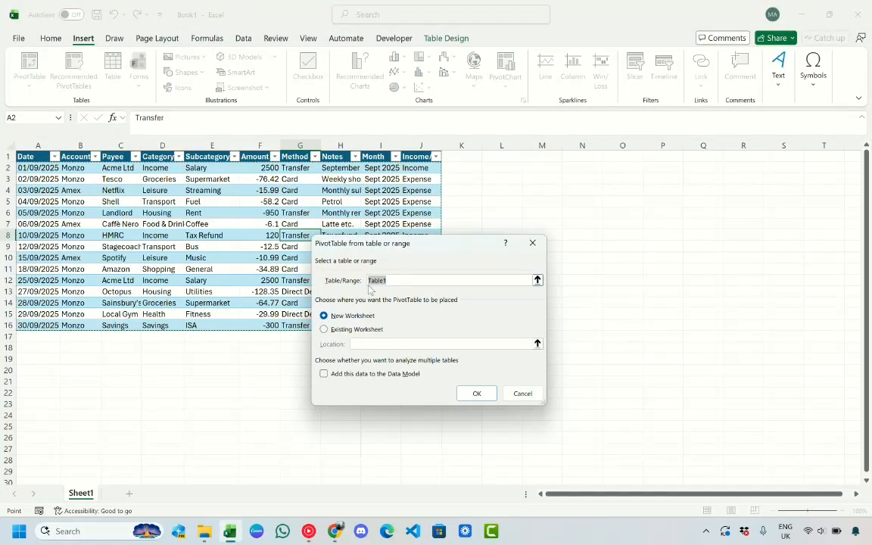
click(476, 393)
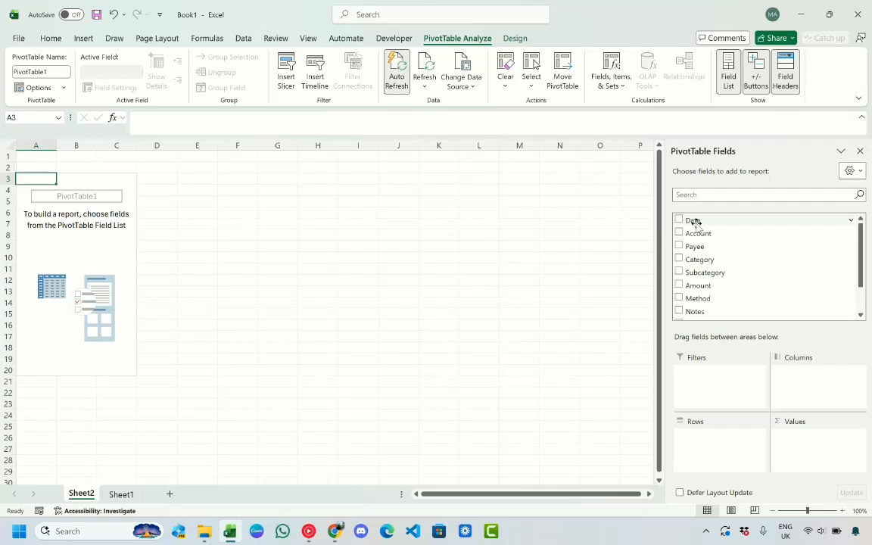
Lay out the PivotTable with Income/ expense as columns and Category with Subcategory beneath it as rows.
scroll(715, 261, down, 3)
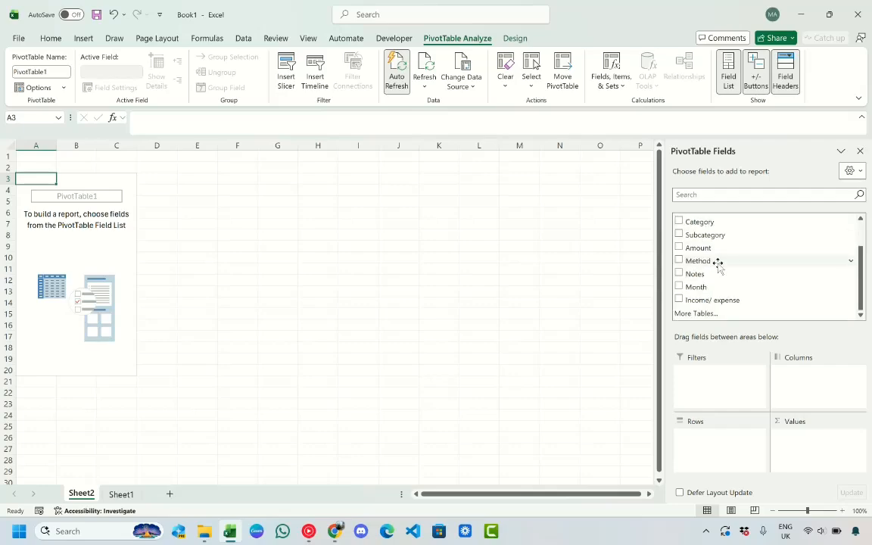
scroll(717, 262, up, 3)
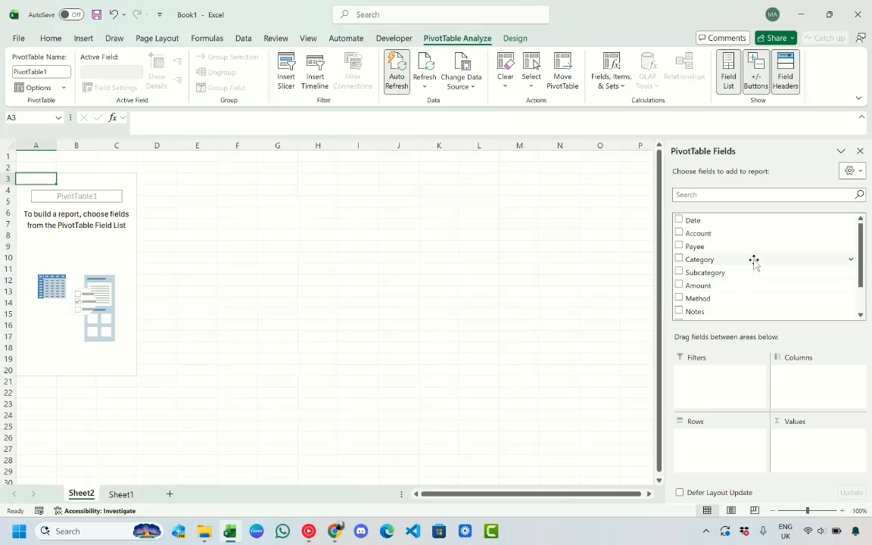
scroll(745, 268, down, 3)
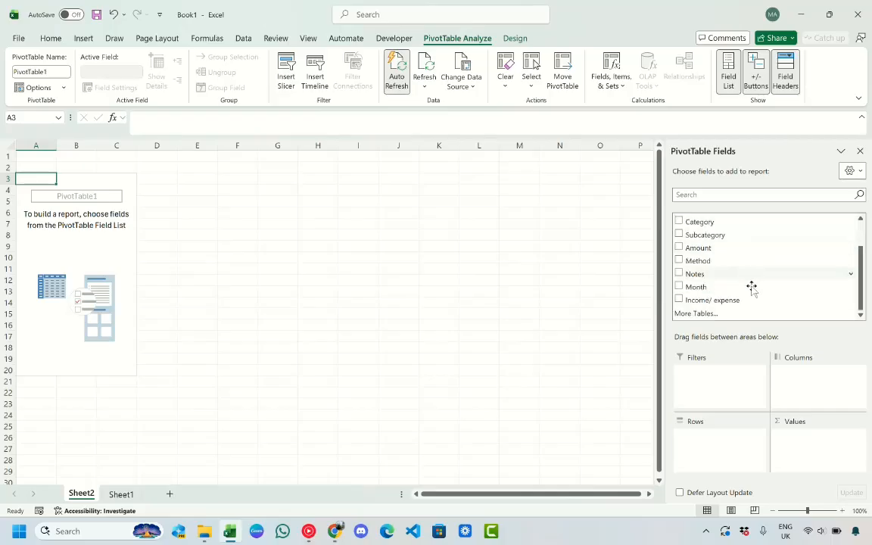
drag(749, 304, 807, 378)
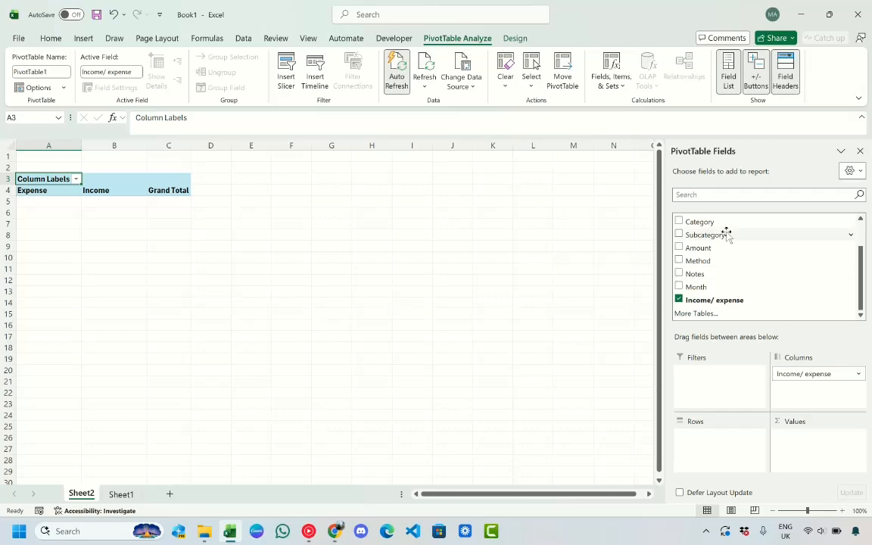
drag(722, 222, 719, 446)
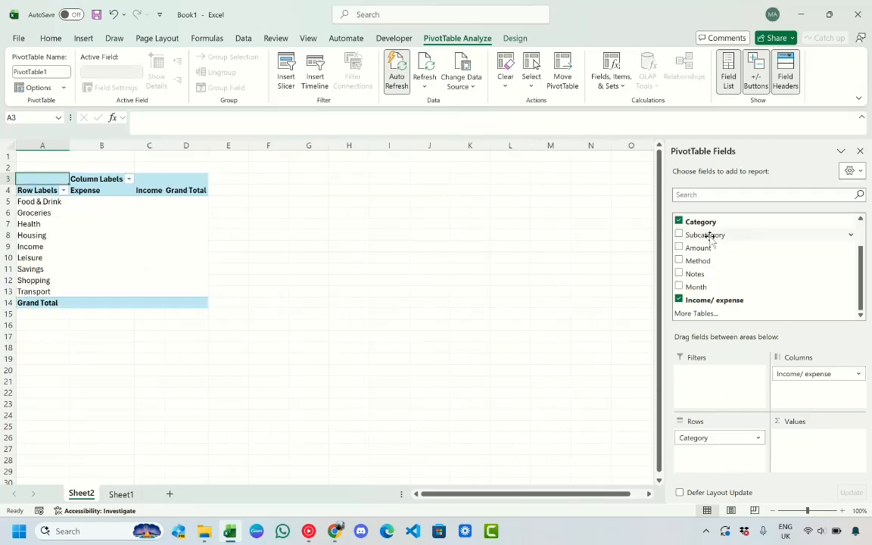
click(710, 236)
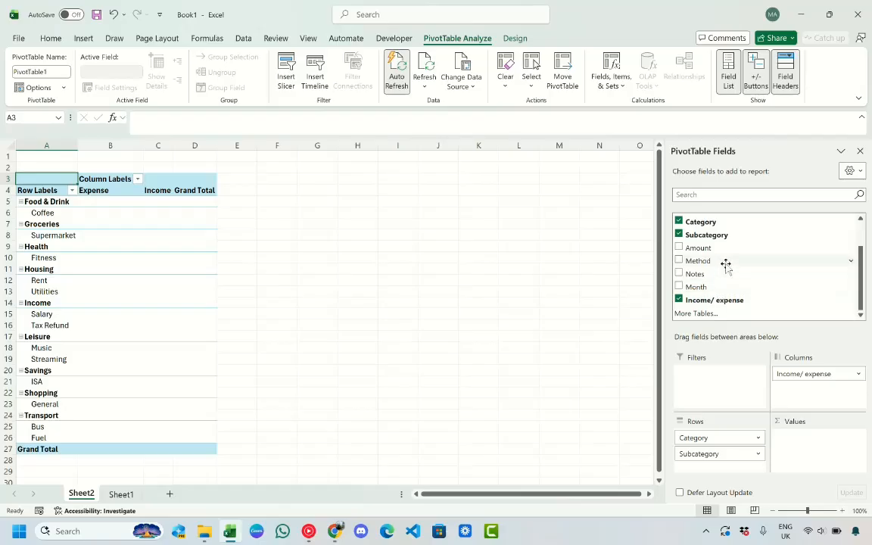
Add Method and Account as PivotTable report filters and summarise Amount as the values.
drag(723, 261, 722, 390)
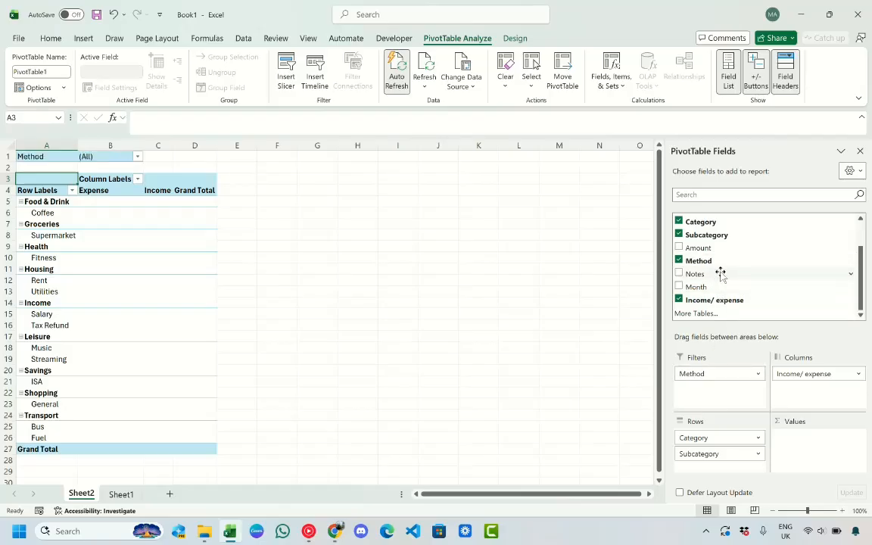
drag(706, 250, 797, 447)
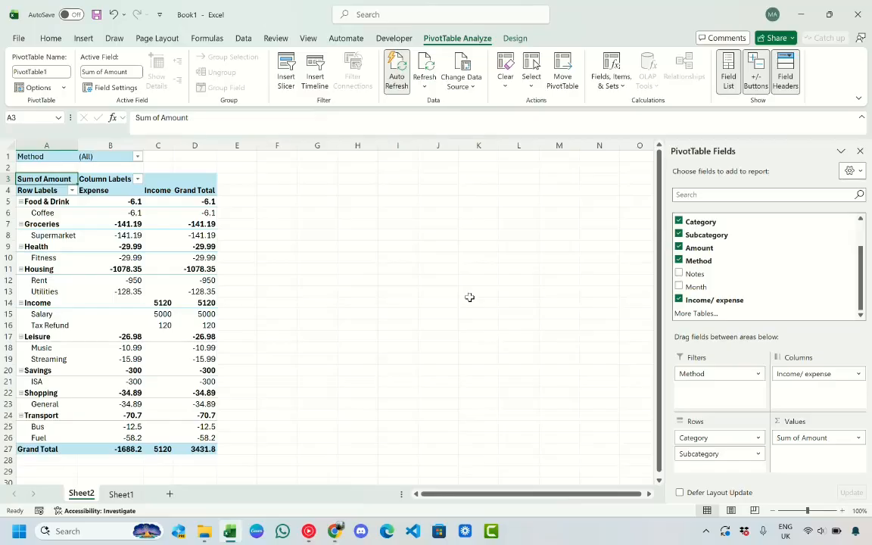
scroll(755, 303, up, 2)
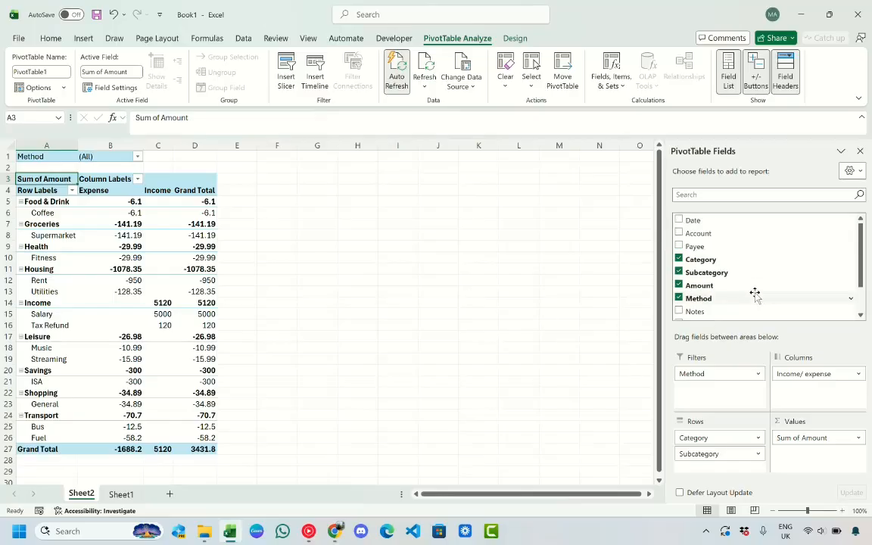
drag(716, 233, 723, 392)
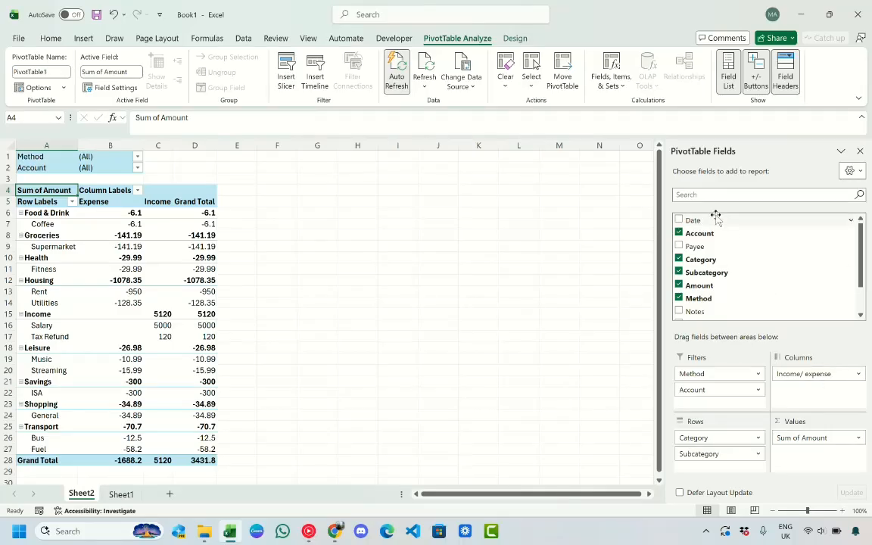
Try Date as a PivotTable column field, remove it, and place Month above Income/ expense in the columns instead.
mouse_move(715, 217)
mouse_down()
mouse_move(804, 364)
mouse_move(825, 364)
mouse_move(831, 374)
mouse_up()
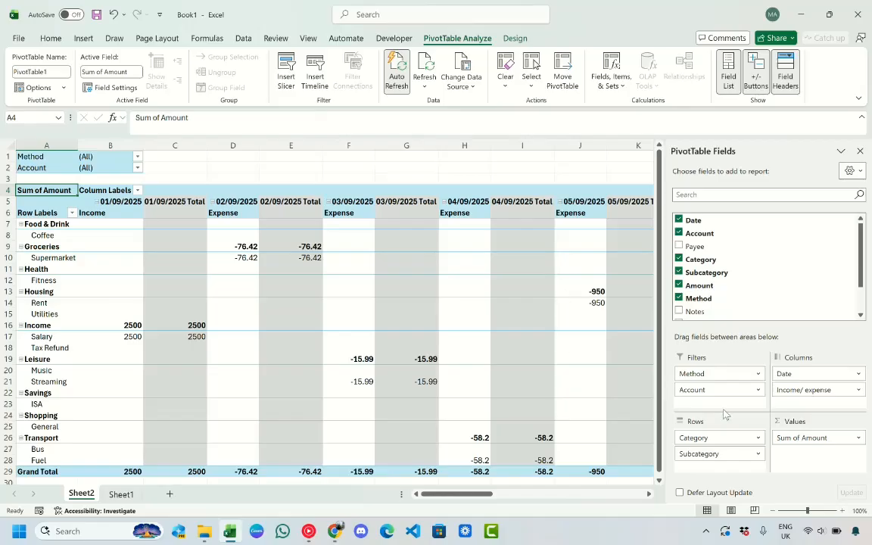
drag(833, 371, 568, 195)
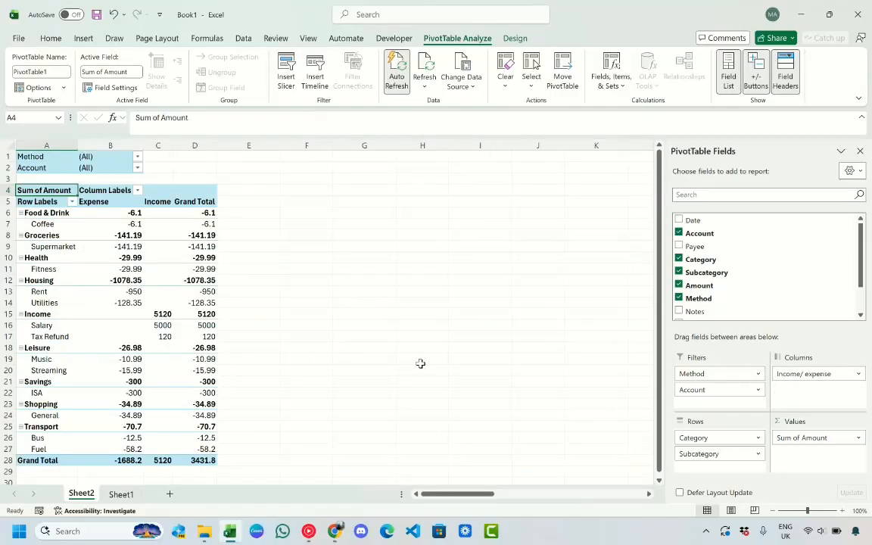
scroll(744, 265, down, 2)
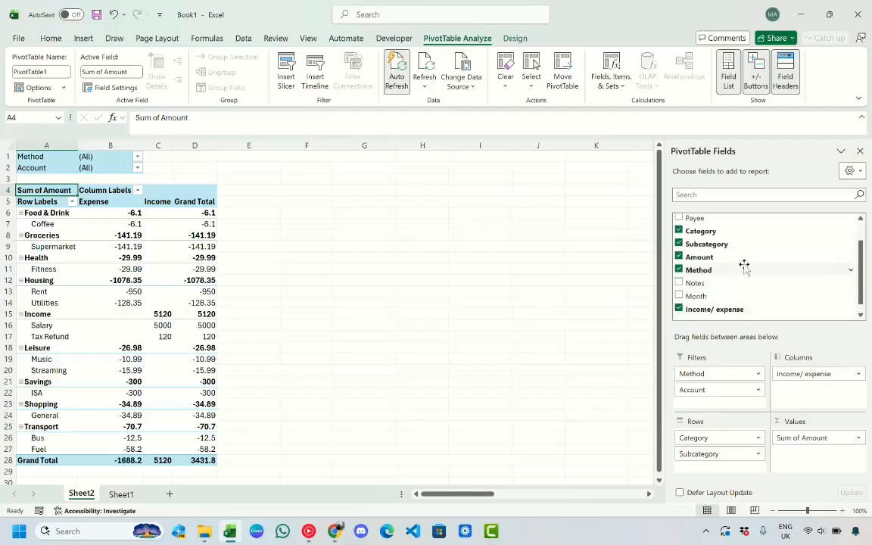
drag(707, 297, 810, 372)
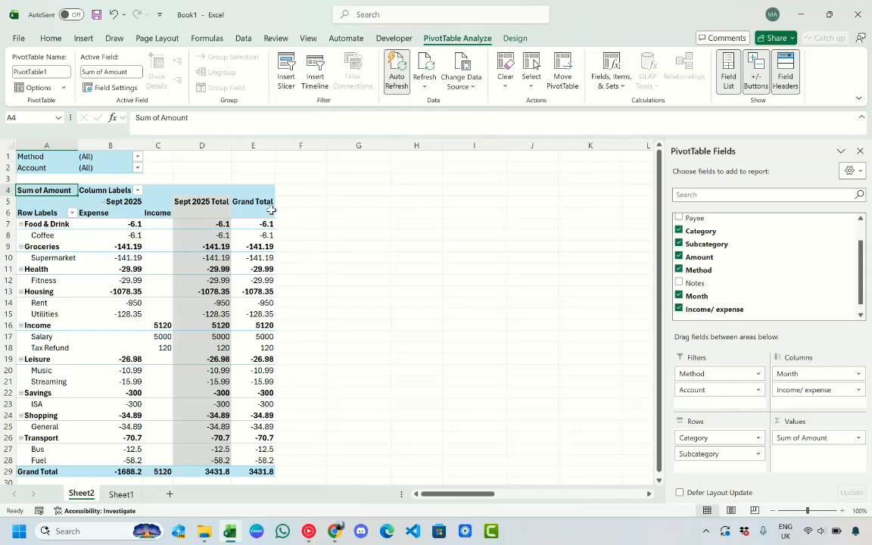
Turn off the PivotTable's grand totals for both rows and columns.
click(252, 234)
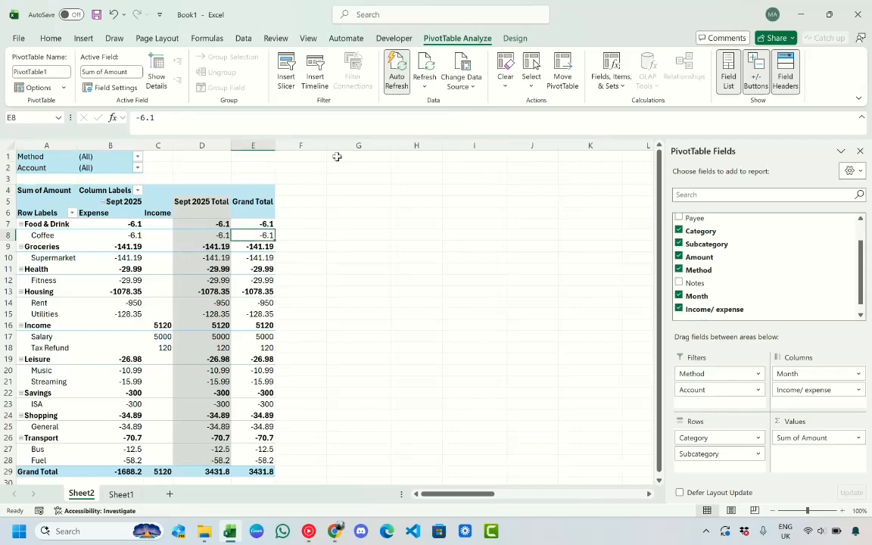
click(519, 41)
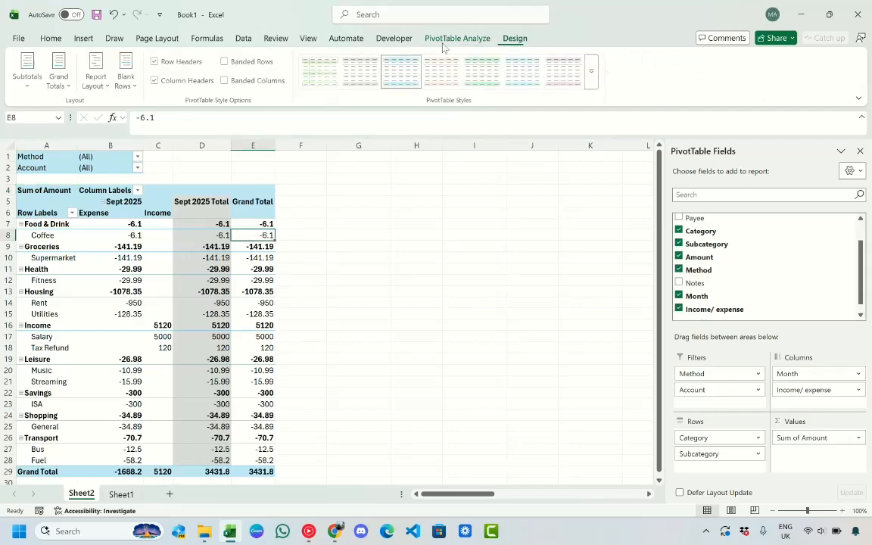
click(58, 82)
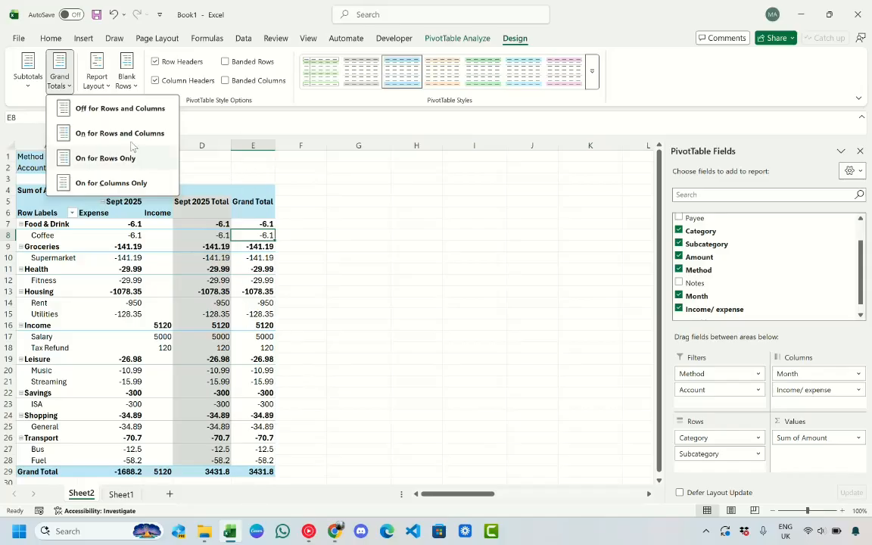
click(139, 107)
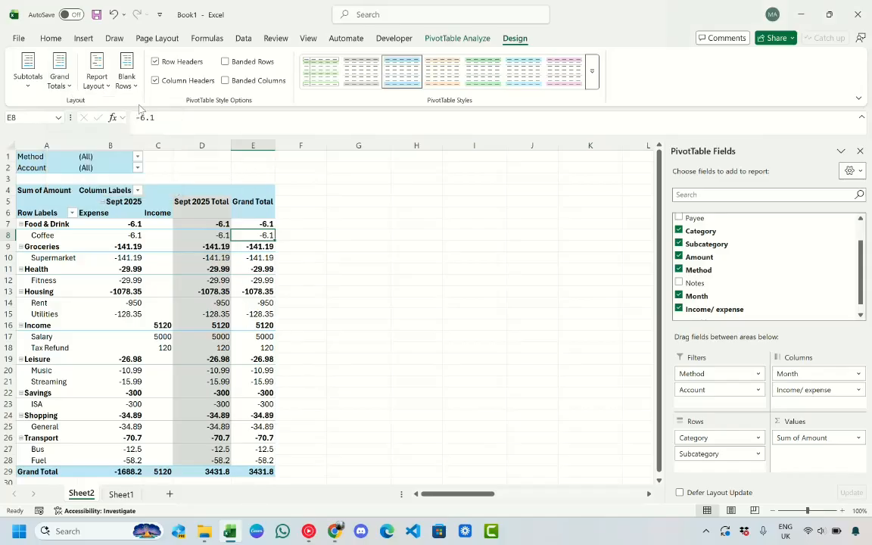
click(376, 324)
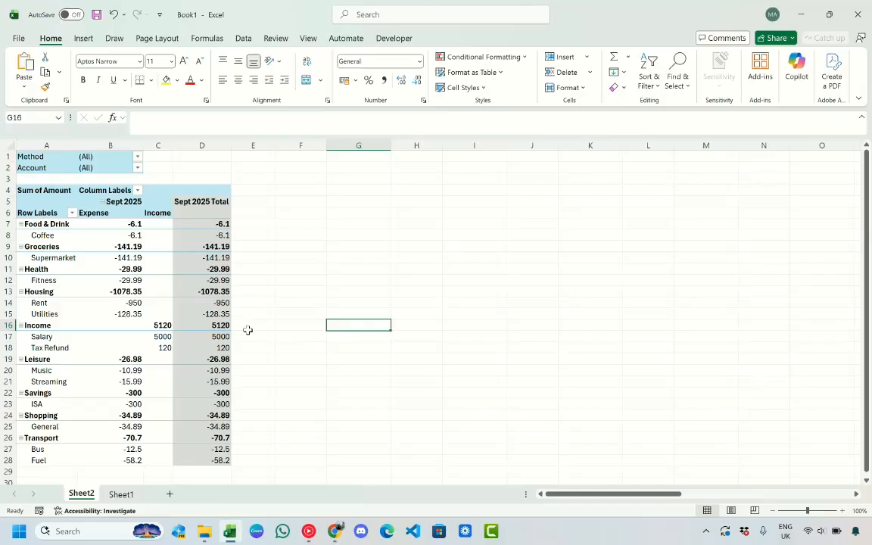
click(211, 204)
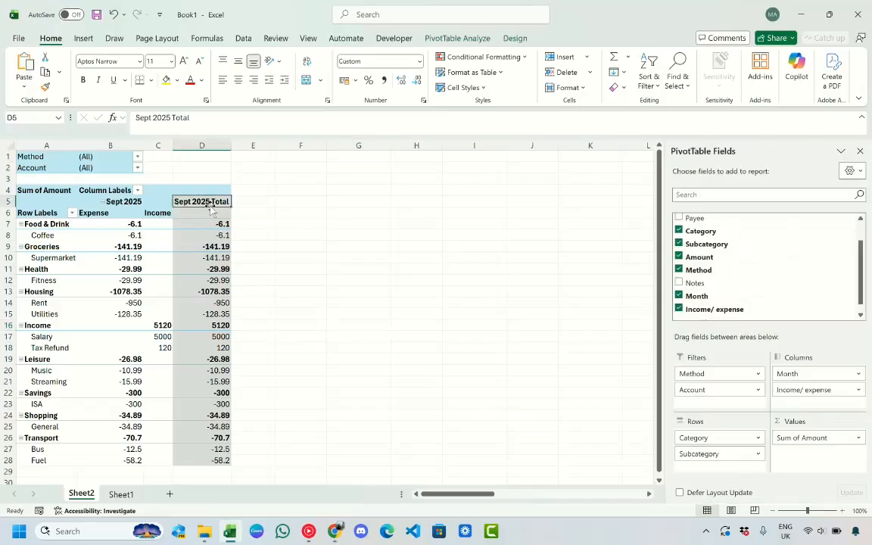
click(293, 290)
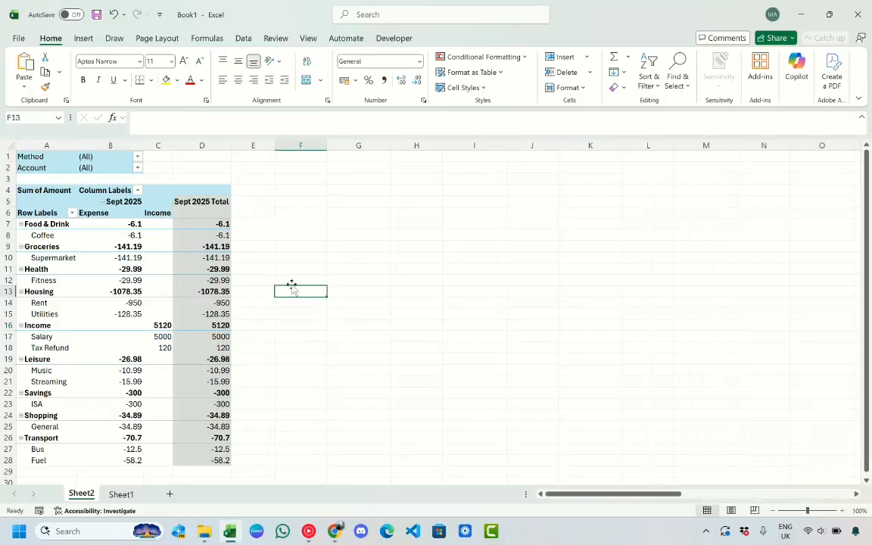
click(153, 256)
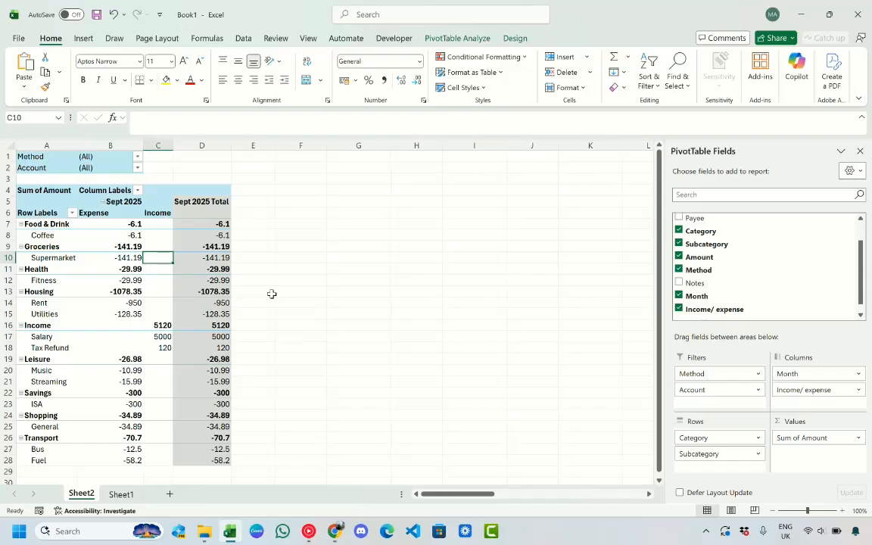
click(72, 212)
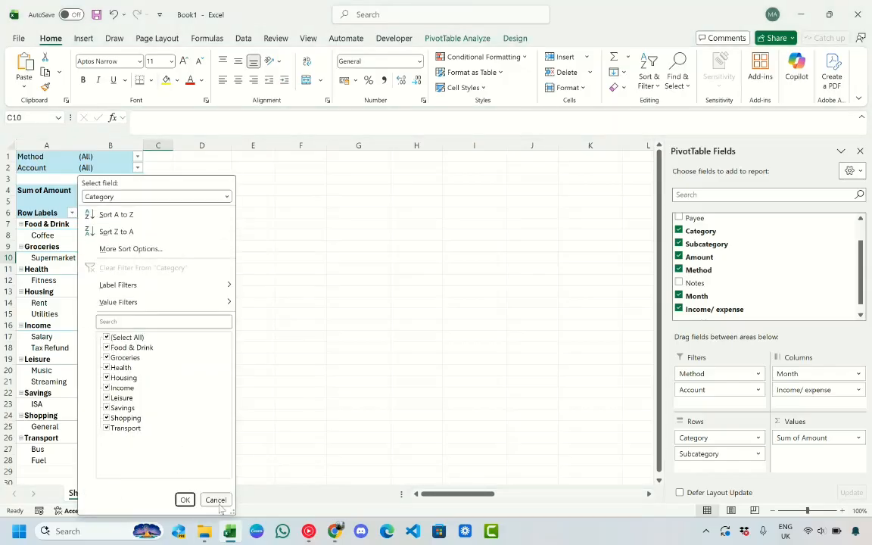
click(216, 500)
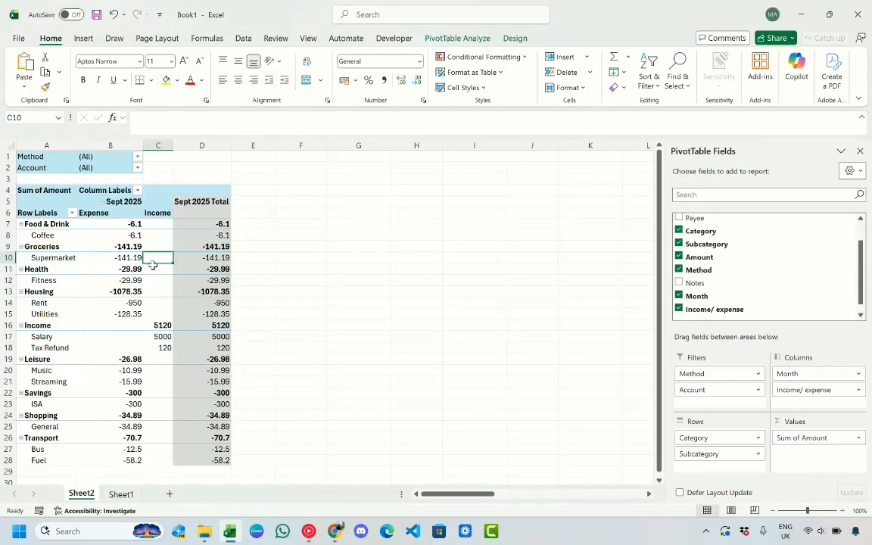
Insert PivotTable slicers for Account, Category and Method.
click(454, 38)
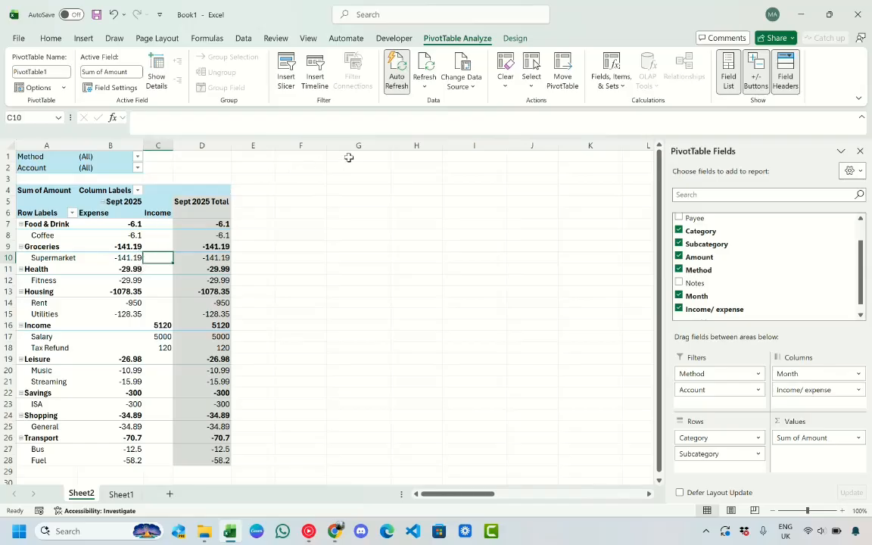
click(287, 73)
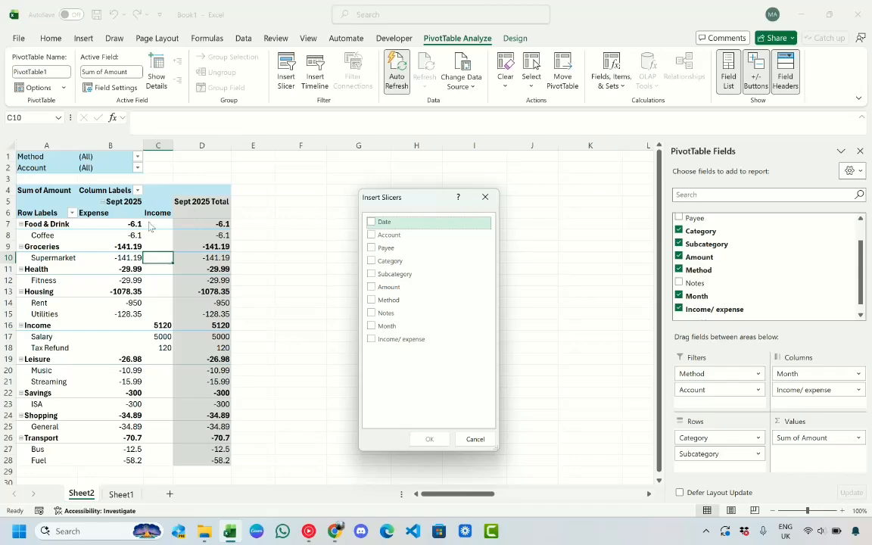
click(373, 237)
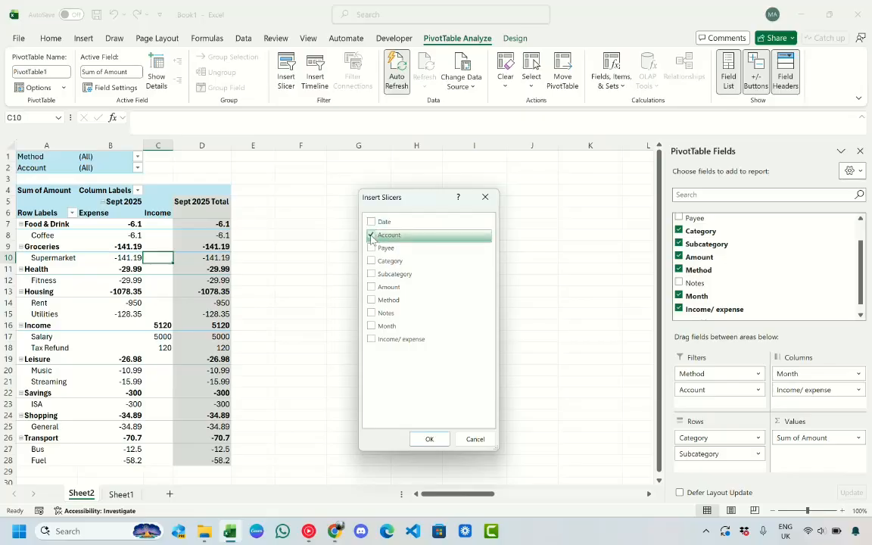
click(371, 262)
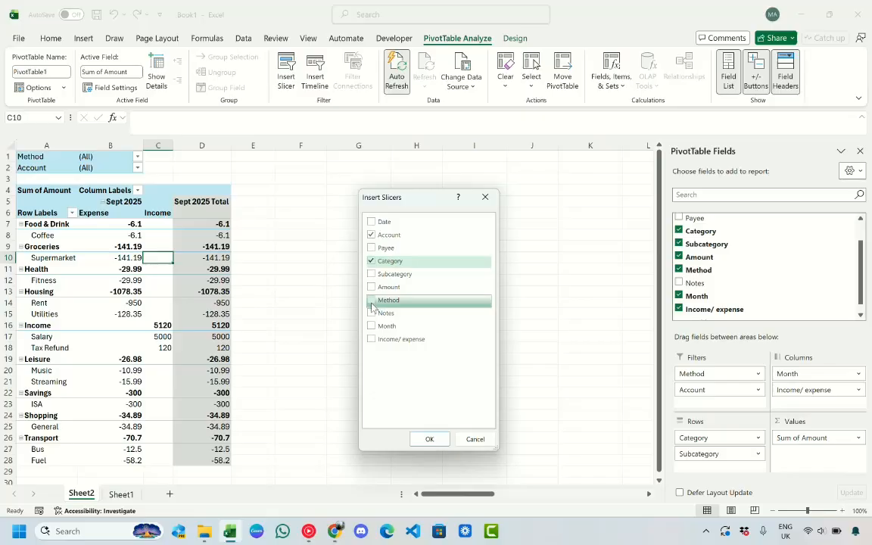
click(372, 304)
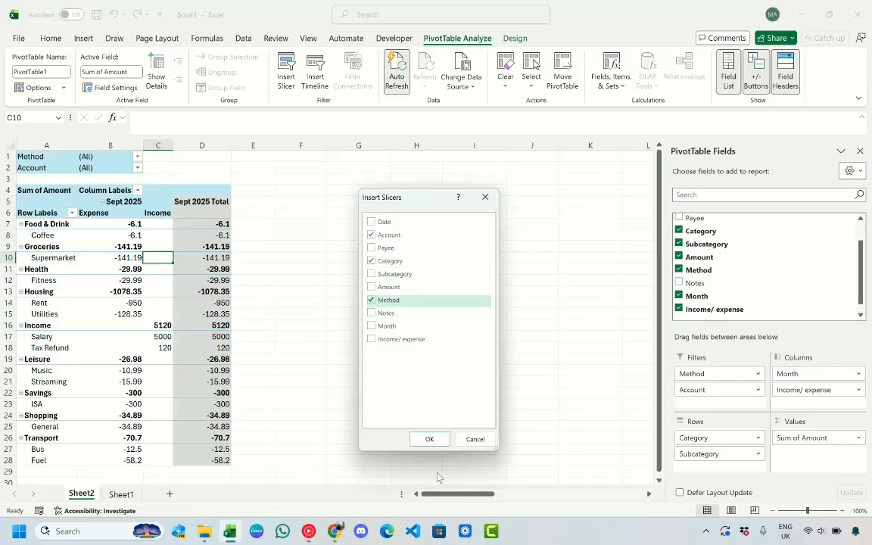
click(429, 439)
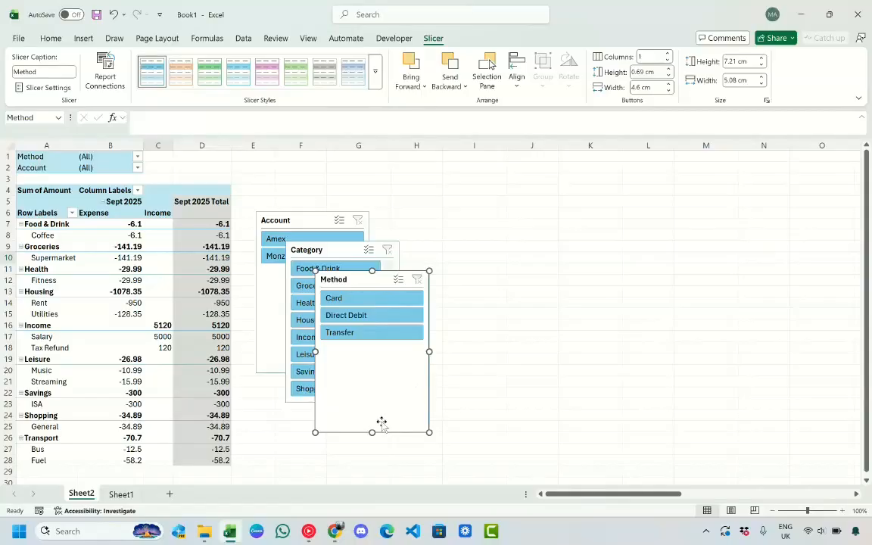
Shorten the Method slicer to about 3.25 cm and Account to about 2.71 cm, and arrange all three slicers without overlap beside the PivotTable.
drag(372, 432, 374, 344)
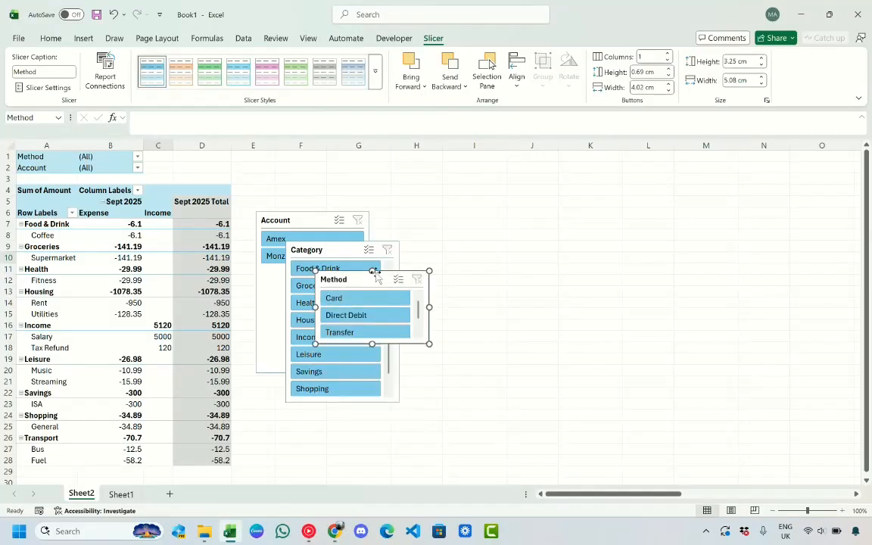
drag(376, 278, 485, 179)
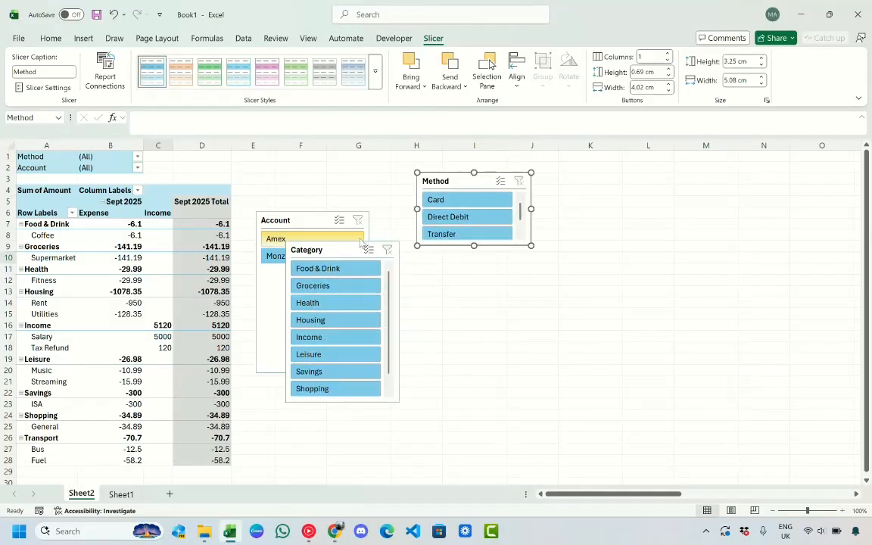
drag(345, 252, 481, 266)
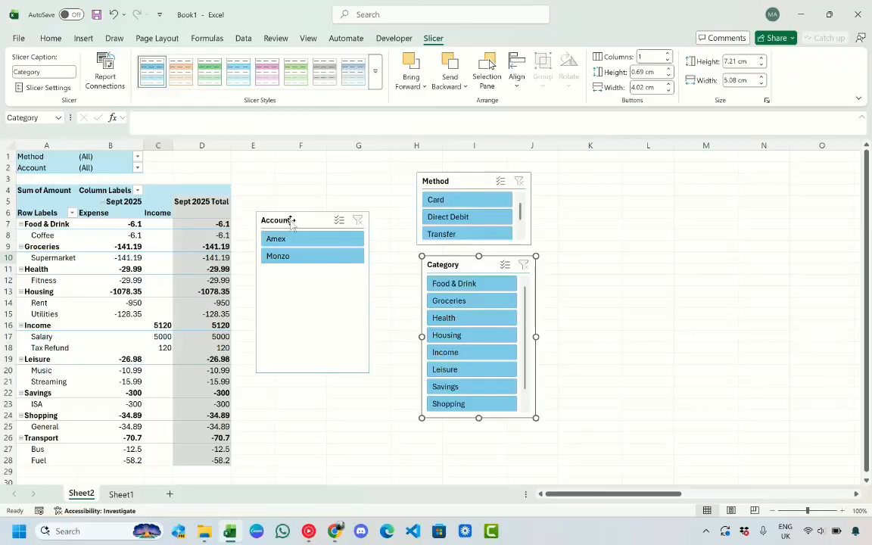
drag(290, 219, 305, 171)
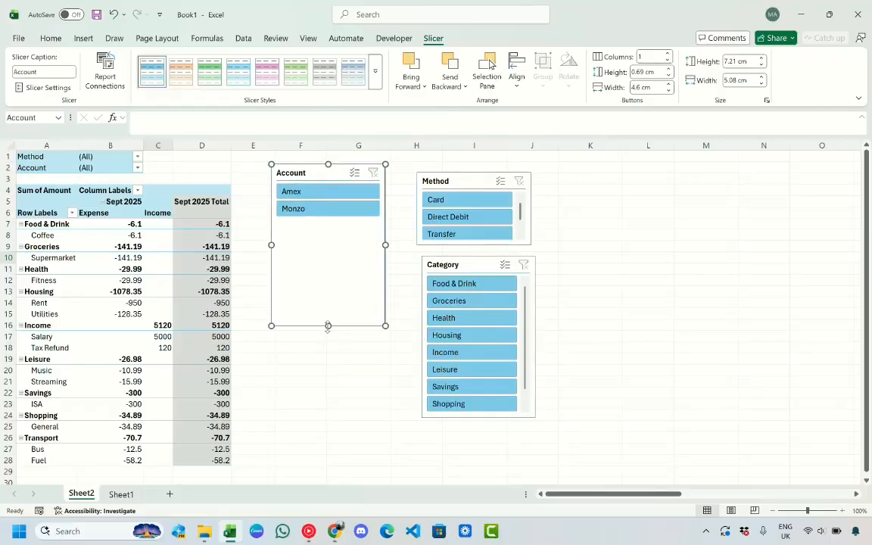
drag(328, 326, 315, 225)
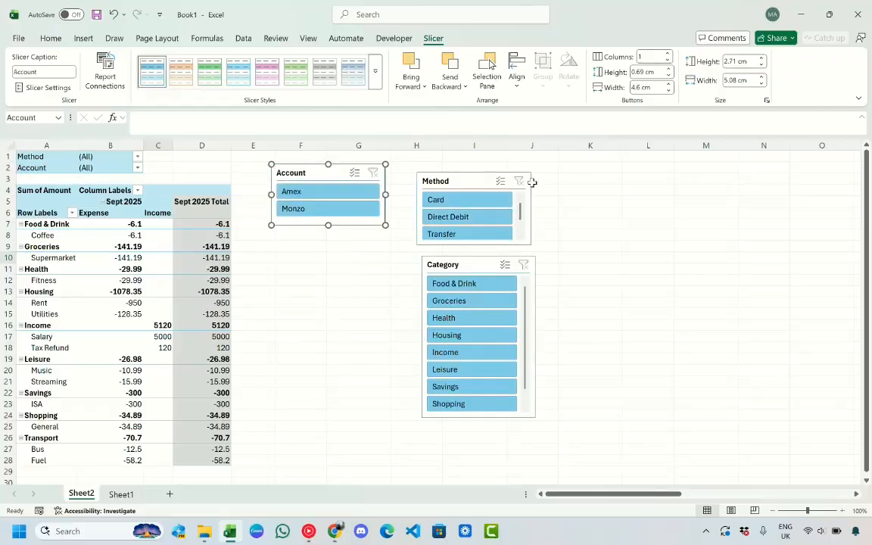
drag(470, 183, 464, 173)
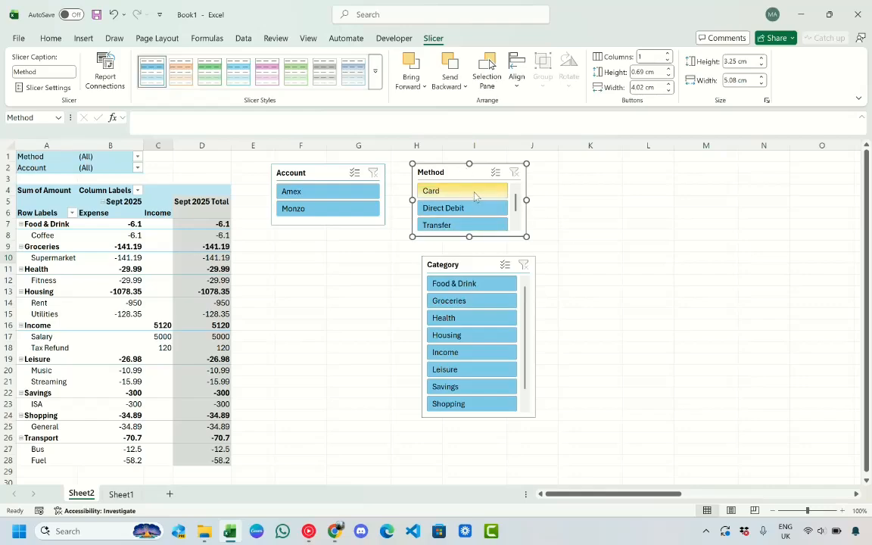
Filter the PivotTable to Card payments with the Method slicer and look through the Category slicer.
click(475, 196)
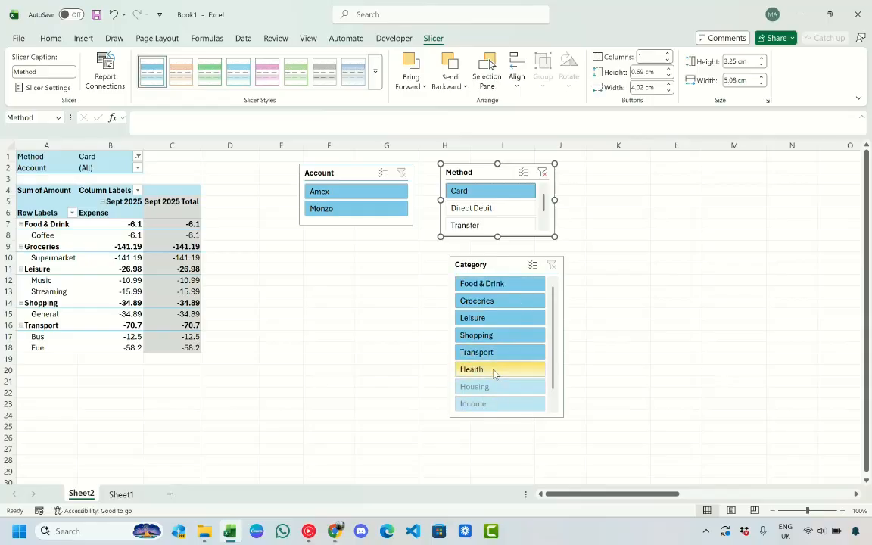
scroll(492, 399, down, 1)
scroll(492, 399, up, 1)
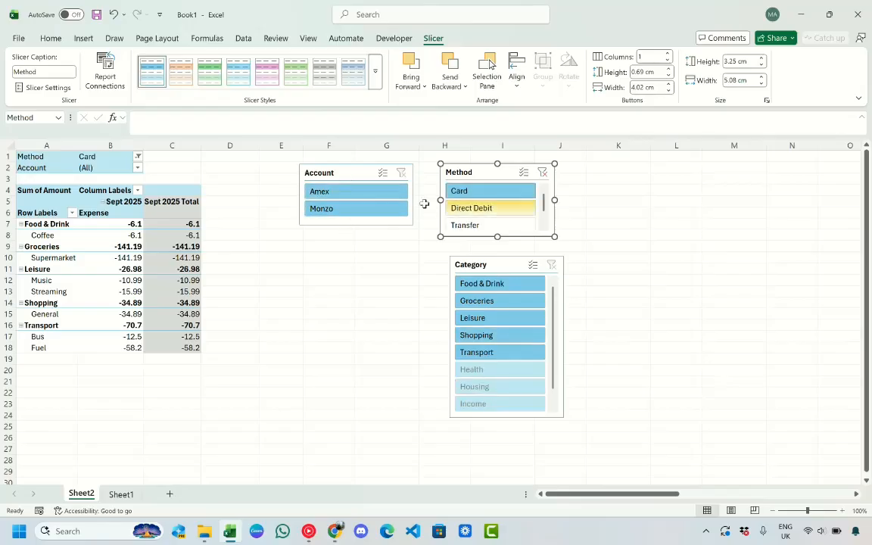
Switch the Account slicer between Amex and Monzo, and clear the Account and Method filters.
click(336, 192)
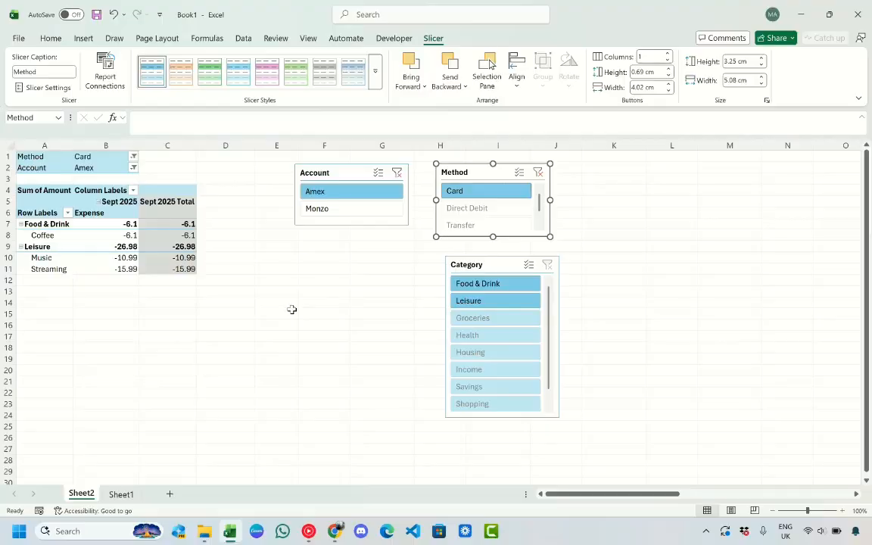
click(358, 210)
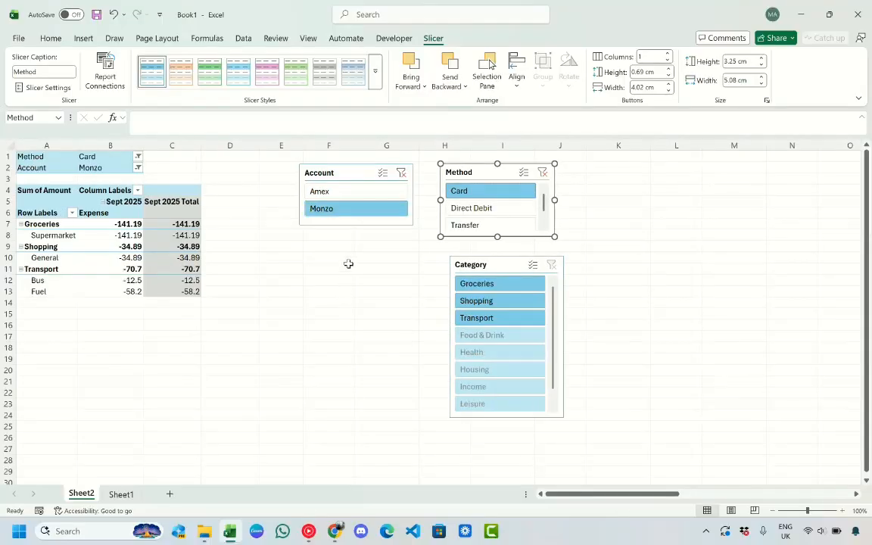
click(350, 191)
click(350, 210)
click(349, 196)
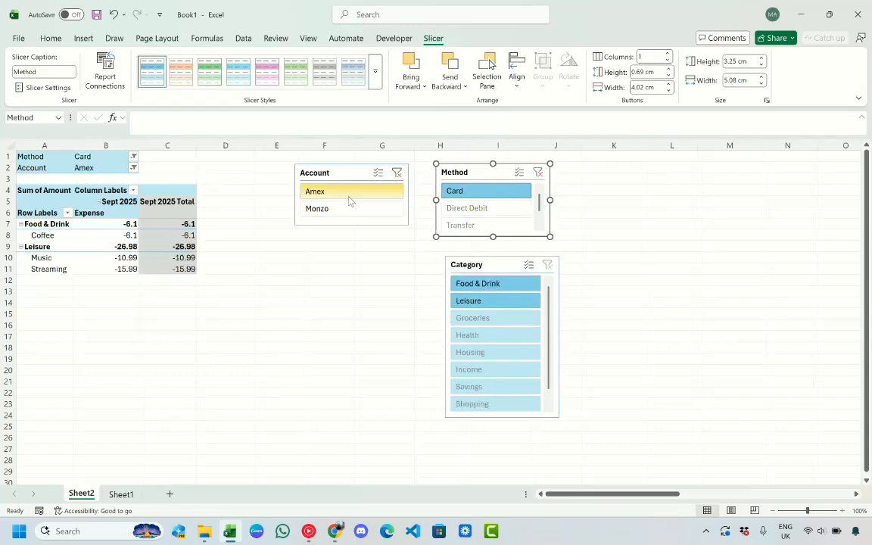
click(398, 172)
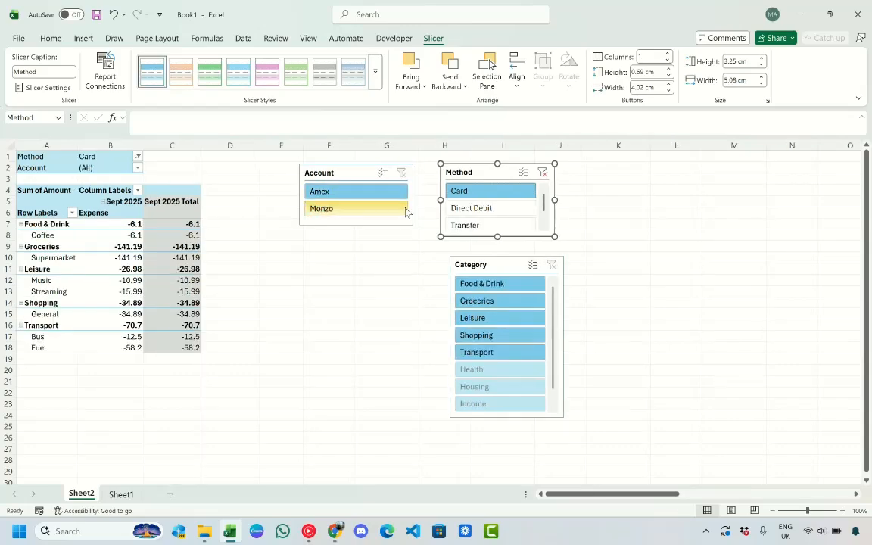
click(541, 172)
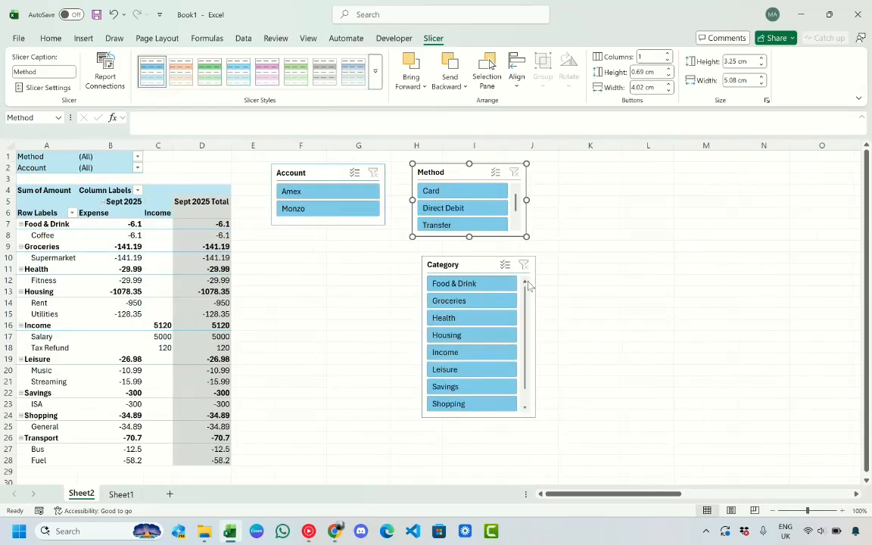
Turn on multi-select in the Category slicer and exclude Groceries, Health, Housing, Income, Leisure, Shopping and Transport.
click(505, 264)
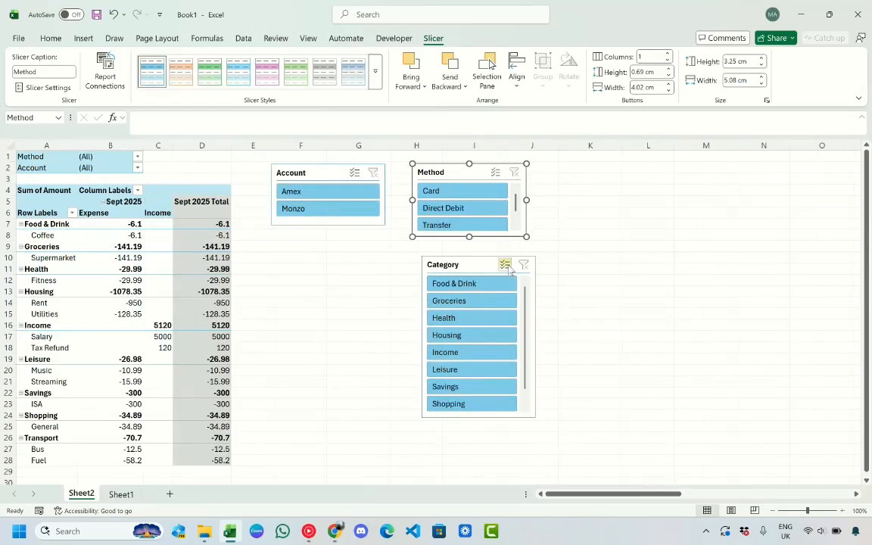
click(486, 300)
click(470, 324)
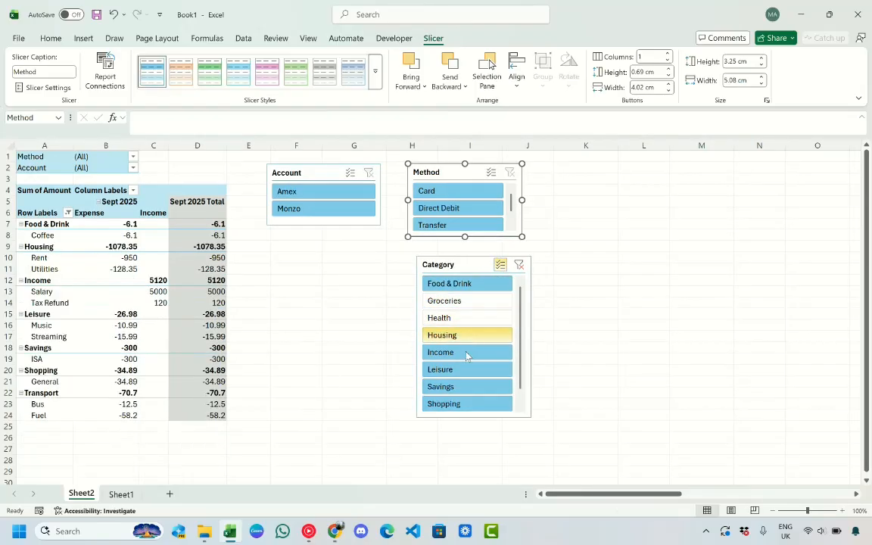
click(467, 335)
click(464, 370)
click(474, 355)
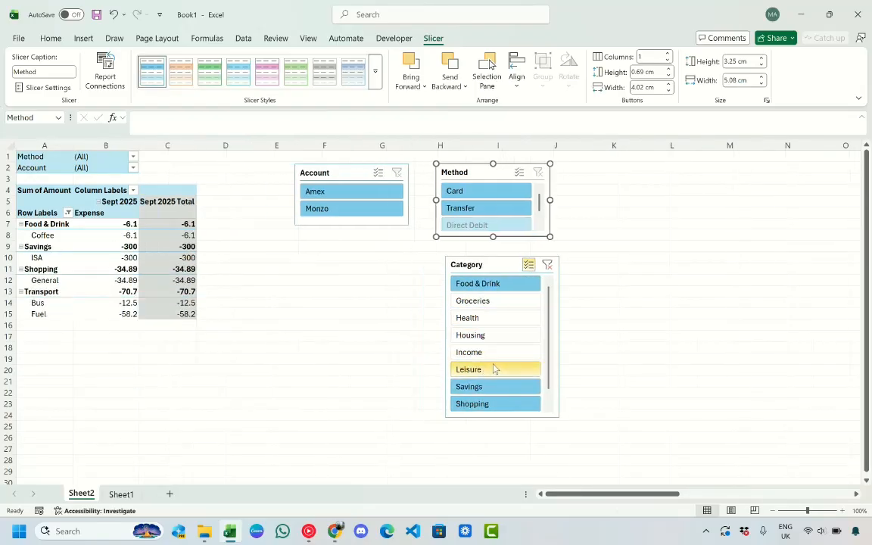
click(485, 404)
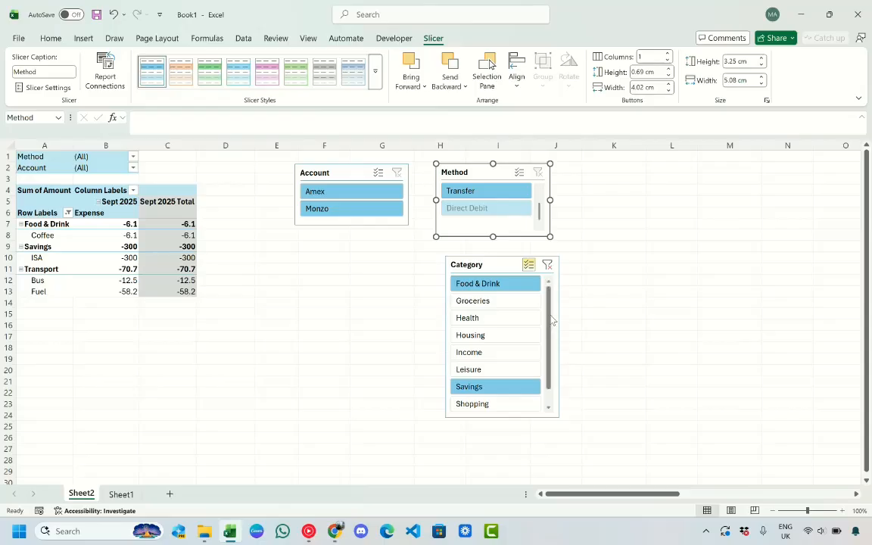
scroll(500, 364, down, 1)
click(479, 404)
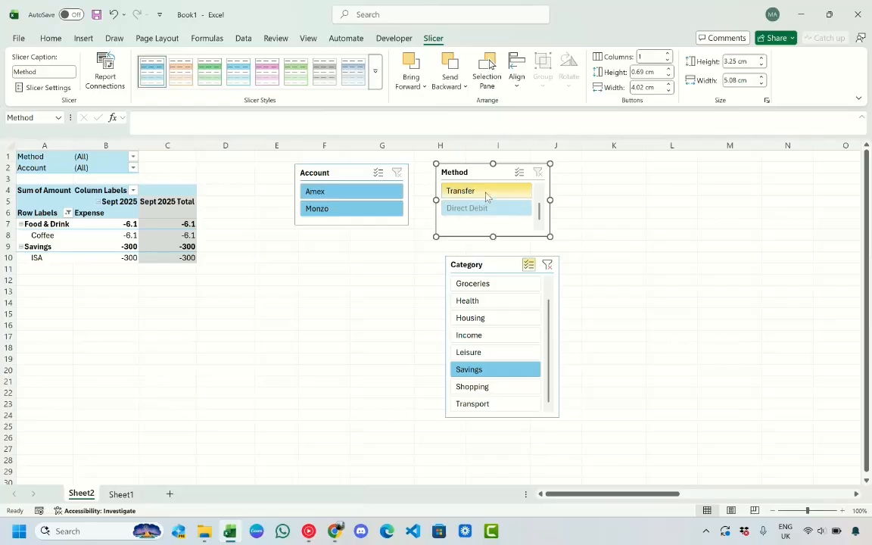
scroll(493, 373, up, 1)
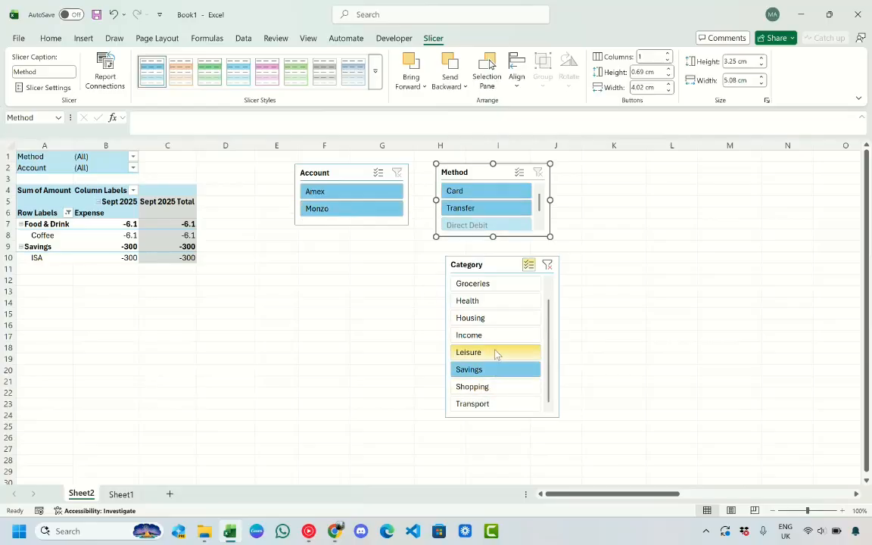
scroll(553, 342, up, 1)
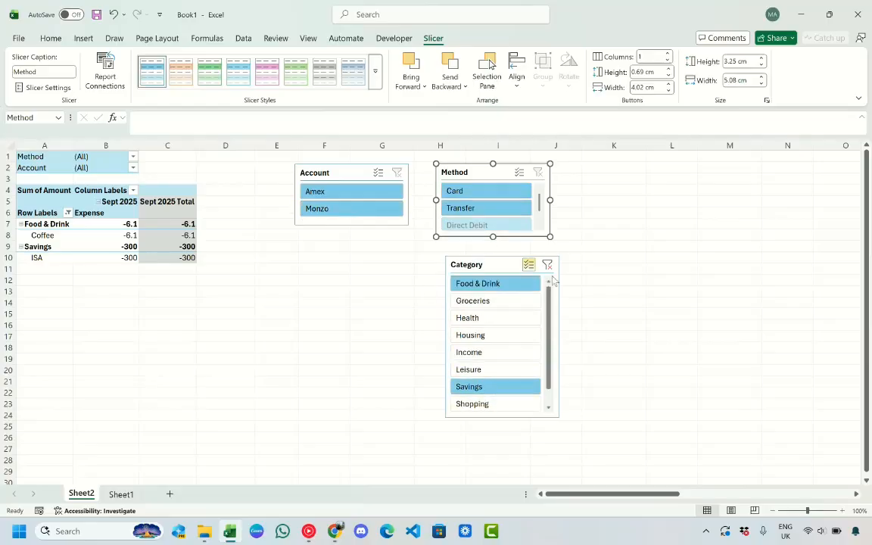
Filter the PivotTable to the Monzo account, and clear the Category and Account slicer filters.
click(358, 208)
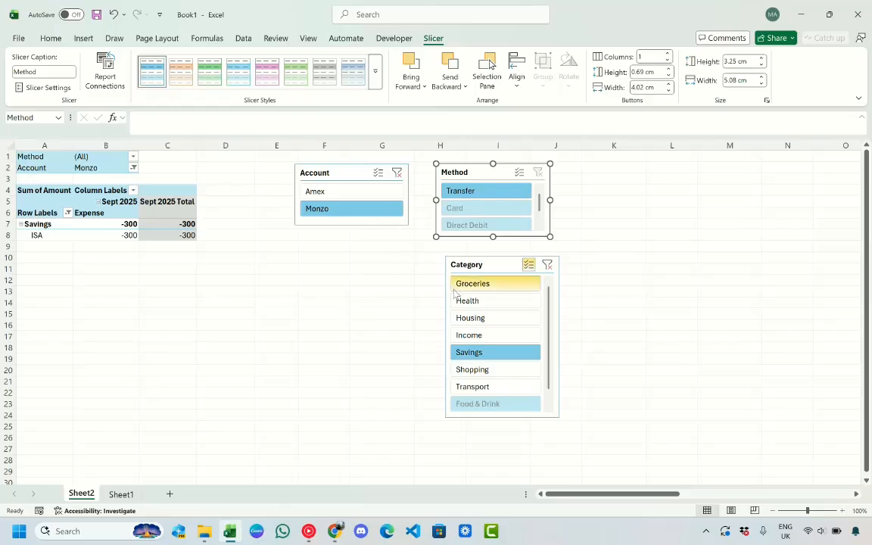
click(548, 264)
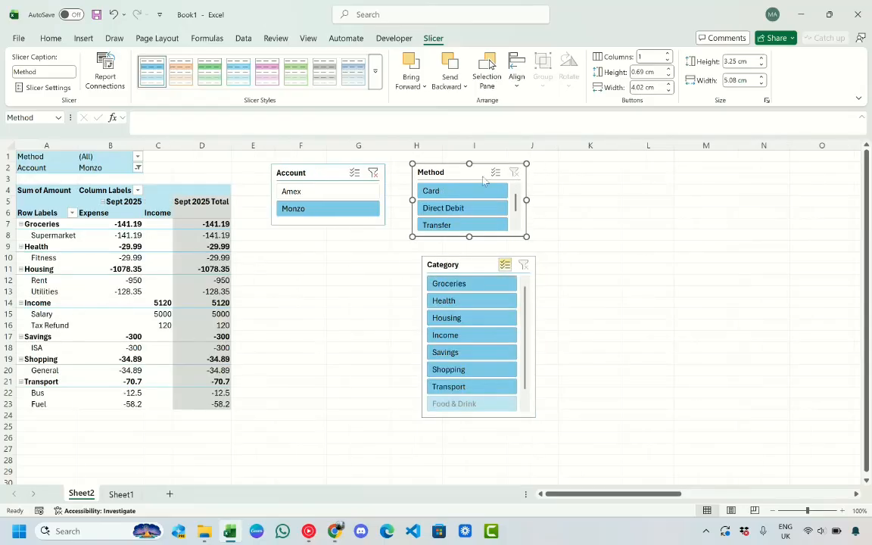
click(373, 172)
click(113, 258)
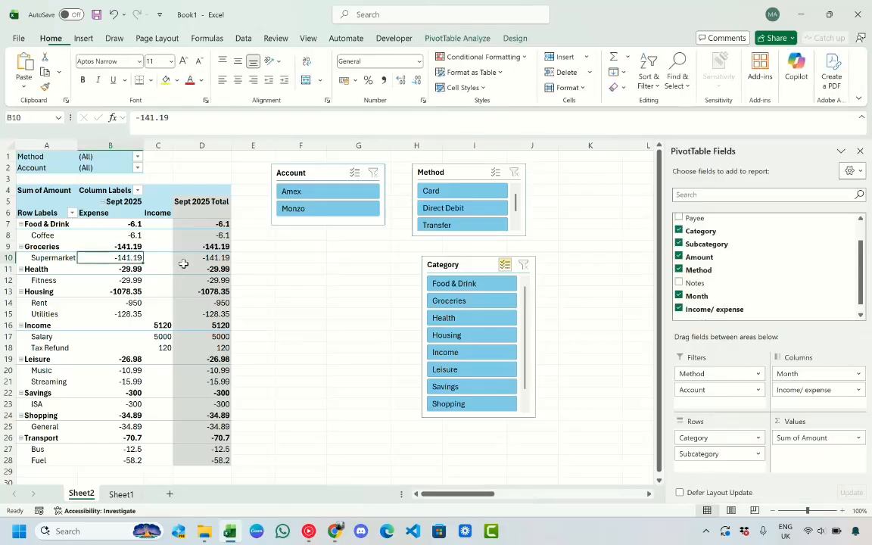
Insert an Income/ expense slicer for the PivotTable and shrink its height to fit beneath the Account slicer.
click(445, 39)
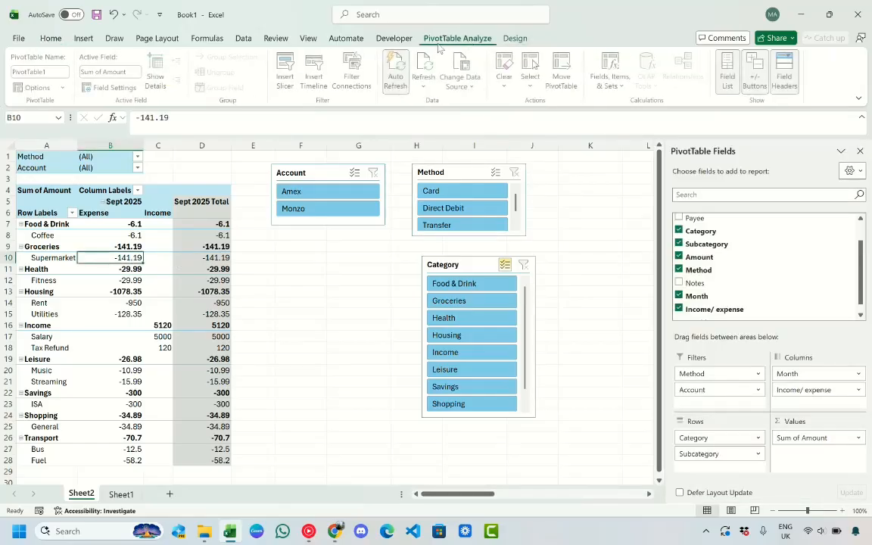
click(285, 74)
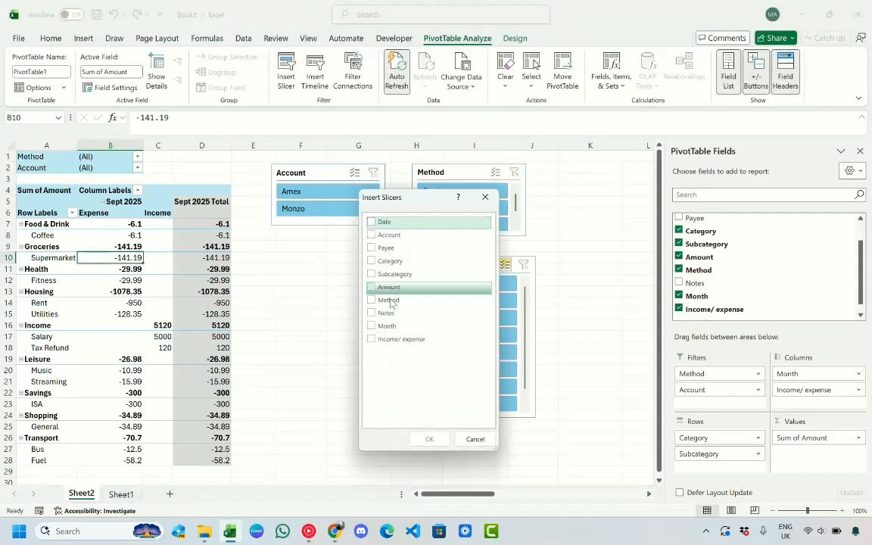
click(390, 339)
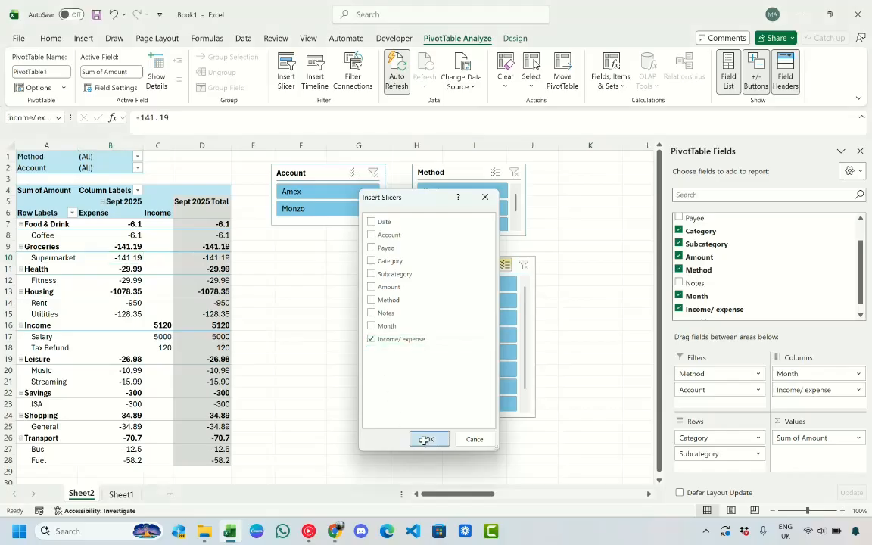
click(426, 439)
drag(342, 403, 344, 299)
click(663, 267)
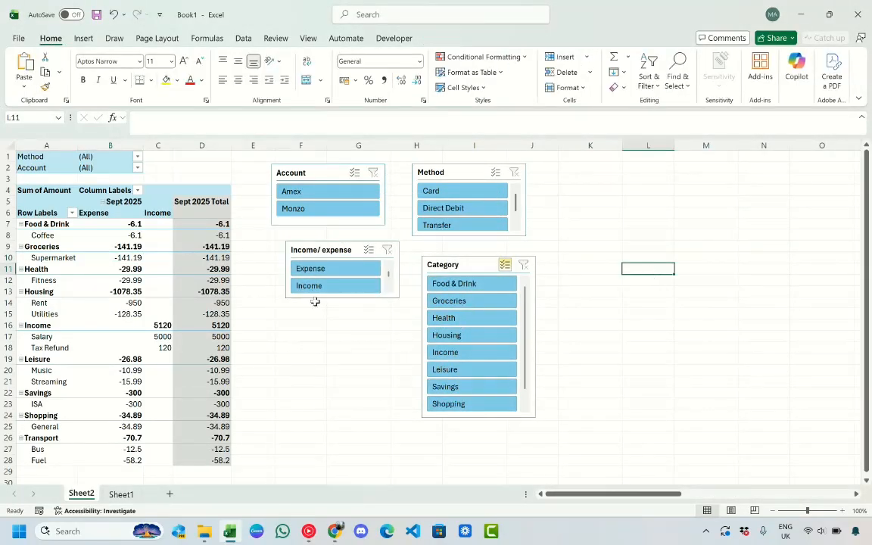
Filter the PivotTable by Expense with the Income/ expense slicer, switch it to Income, and return it to Expense.
click(346, 272)
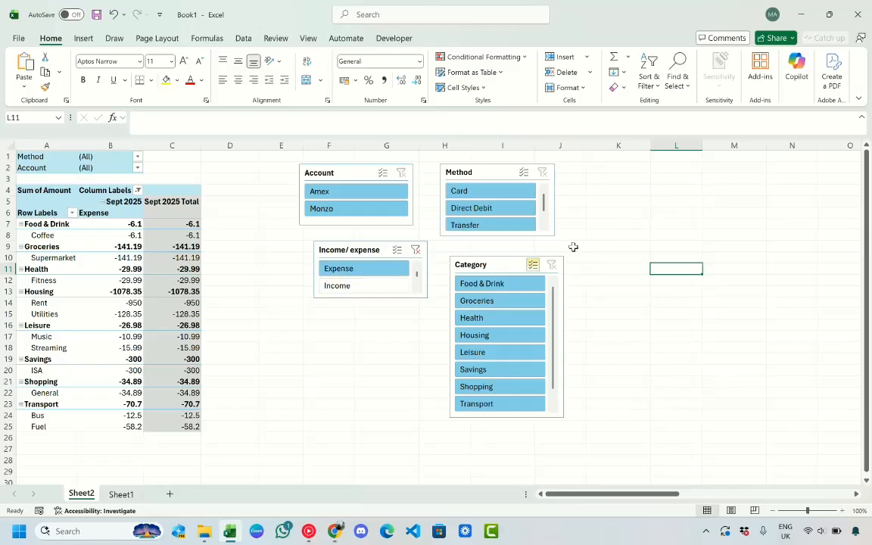
click(396, 249)
click(356, 287)
click(356, 288)
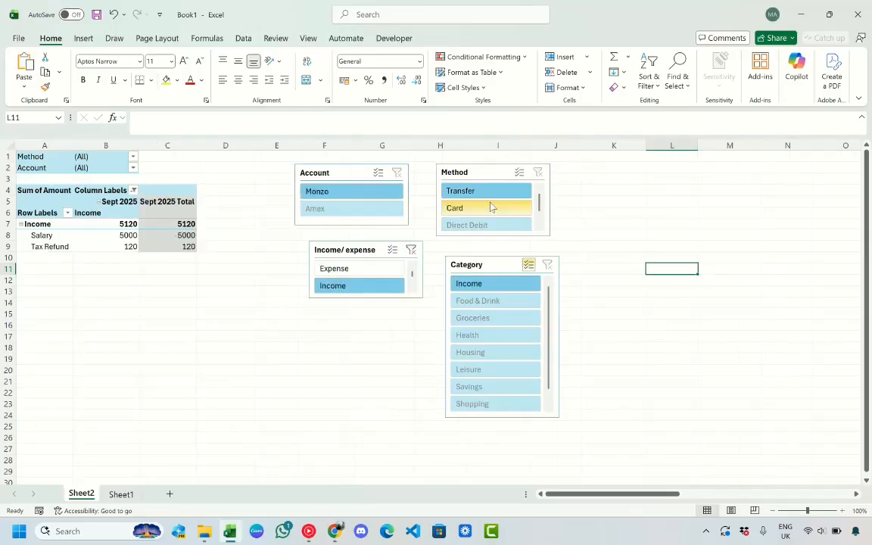
click(342, 269)
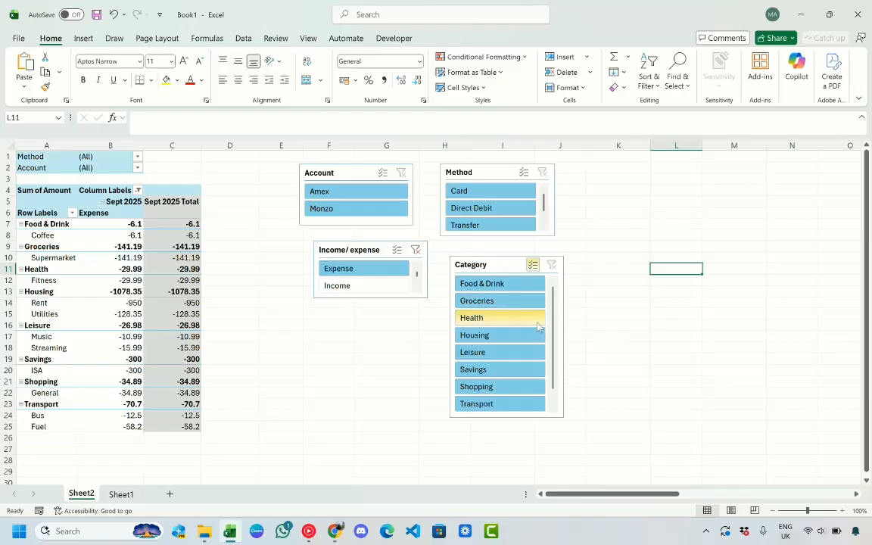
Exclude Health from the PivotTable with the Category slicer.
scroll(519, 345, down, 6)
scroll(519, 344, up, 4)
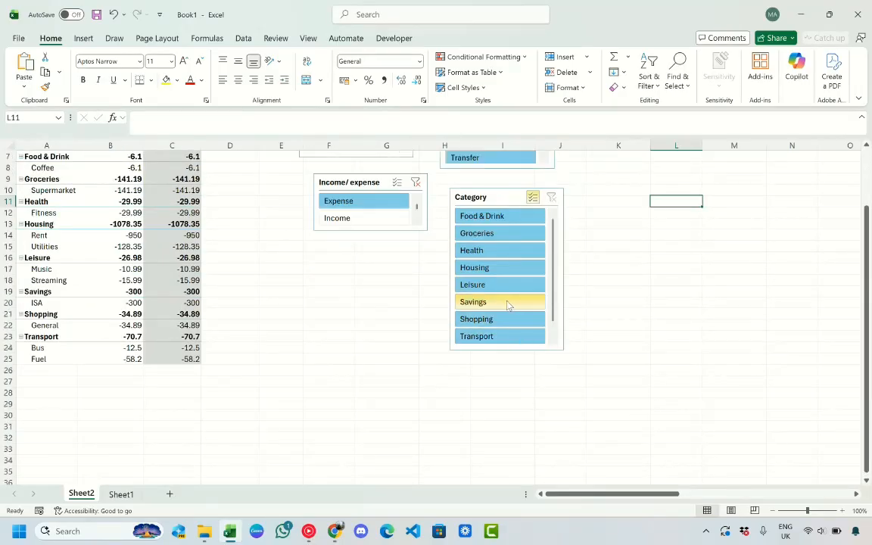
click(502, 250)
scroll(253, 399, up, 2)
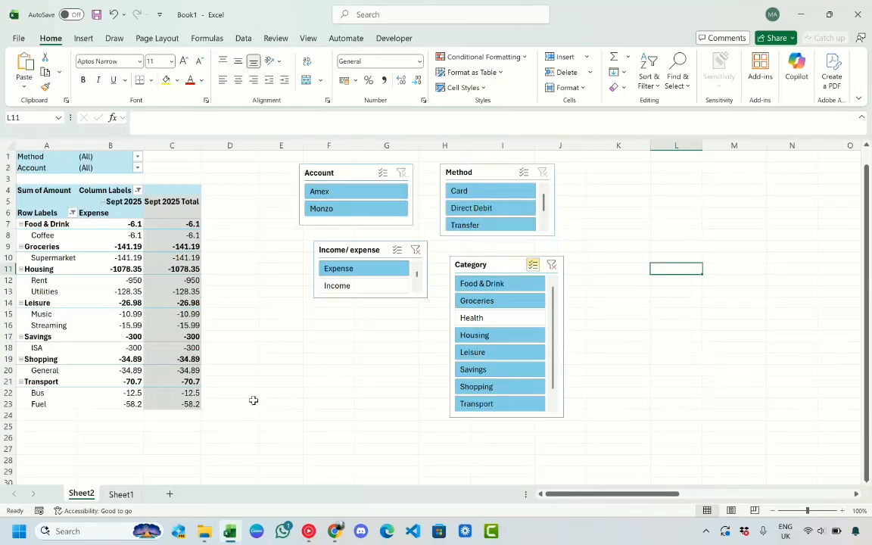
Turn off multi-select in the Category slicer, clear its filter, and show only Housing.
click(533, 264)
click(552, 265)
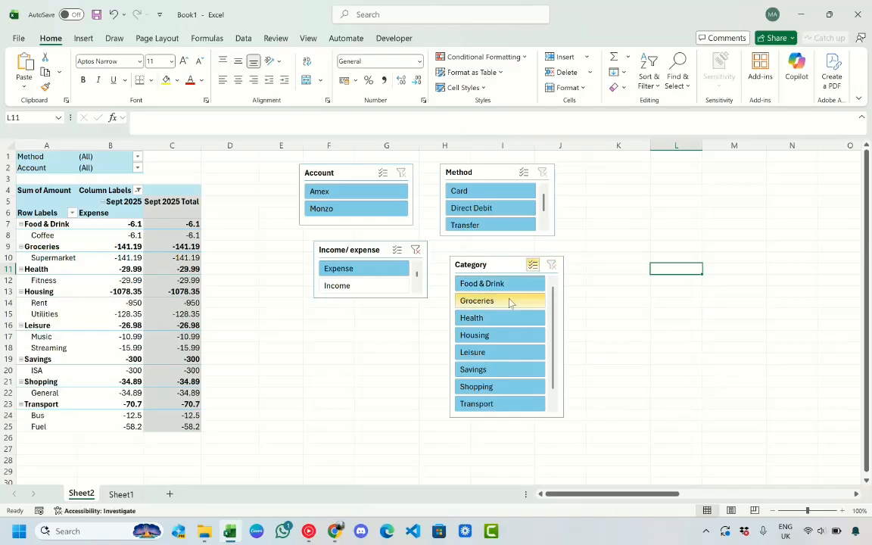
click(502, 336)
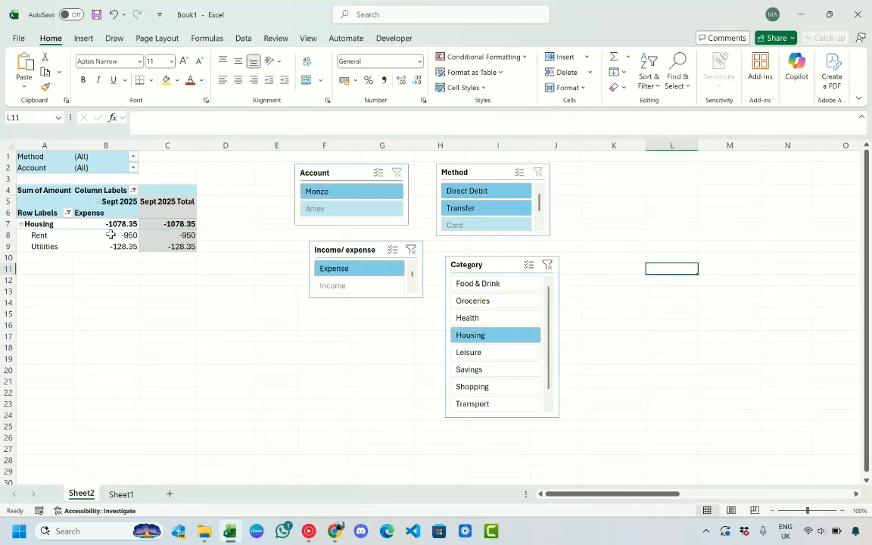
Examine the Housing rows in the PivotTable, including the Rent and Utilities amounts.
drag(47, 224, 174, 256)
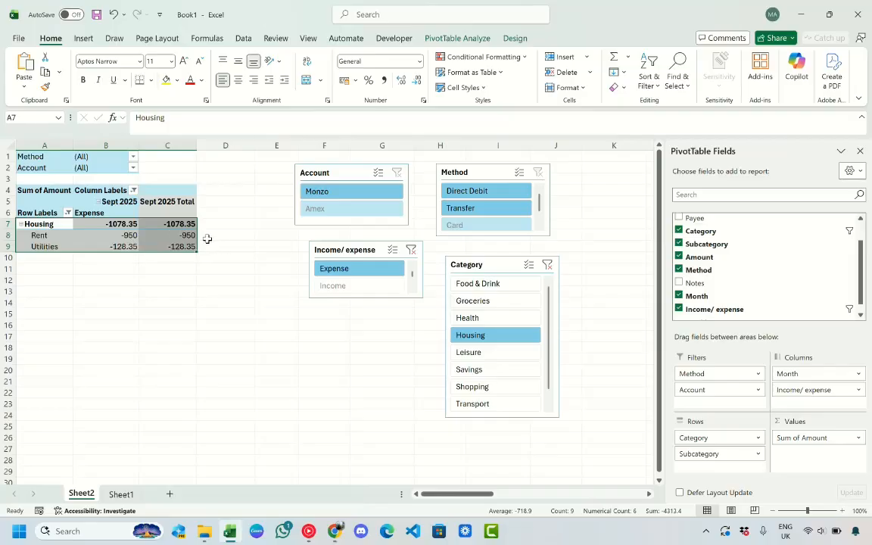
drag(113, 235, 182, 235)
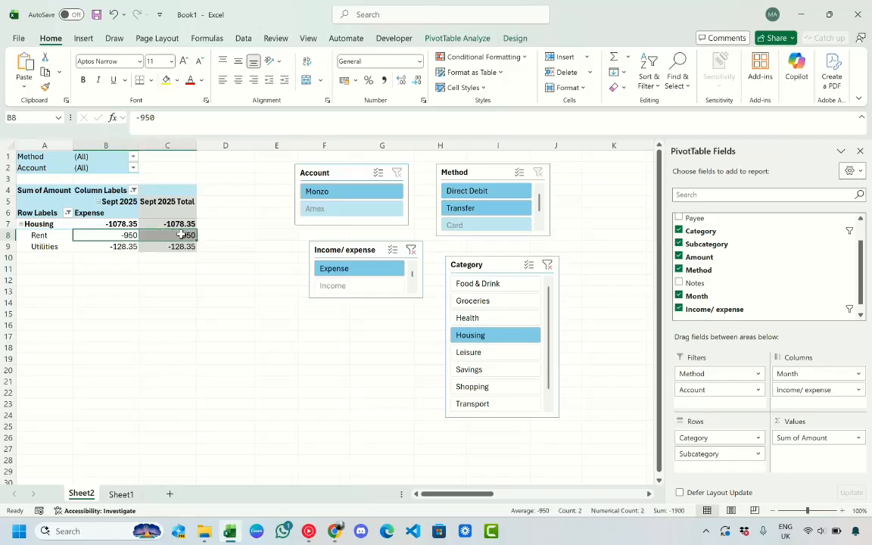
drag(116, 246, 174, 246)
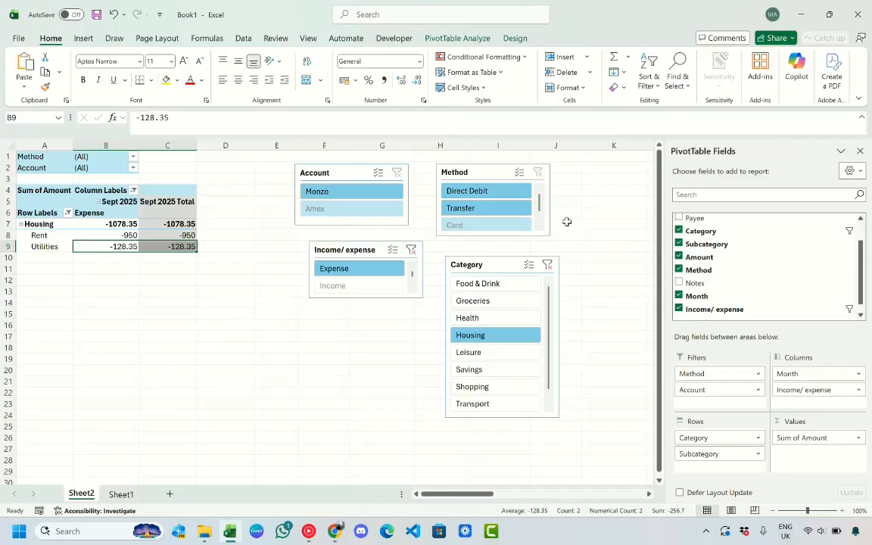
Filter the Housing expenses by Direct Debit with the Method slicer, and switch the filter to Transfer.
click(511, 195)
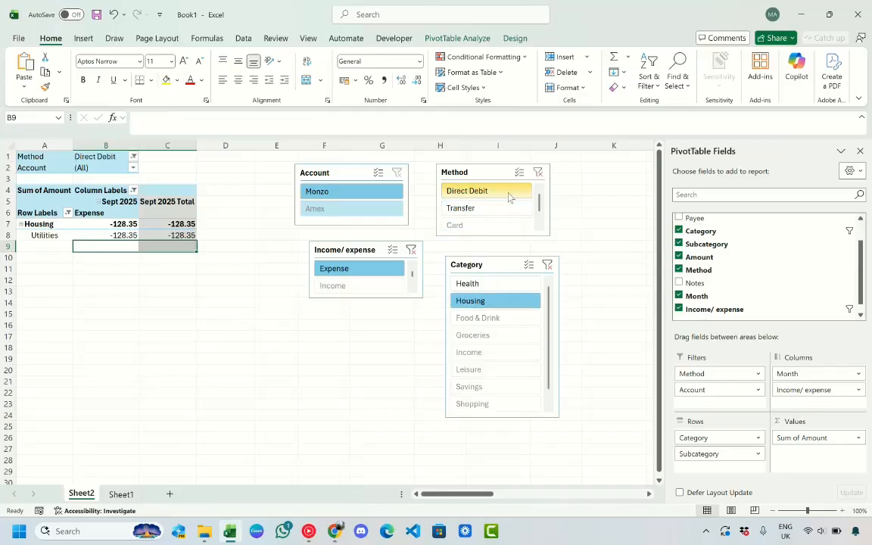
click(498, 209)
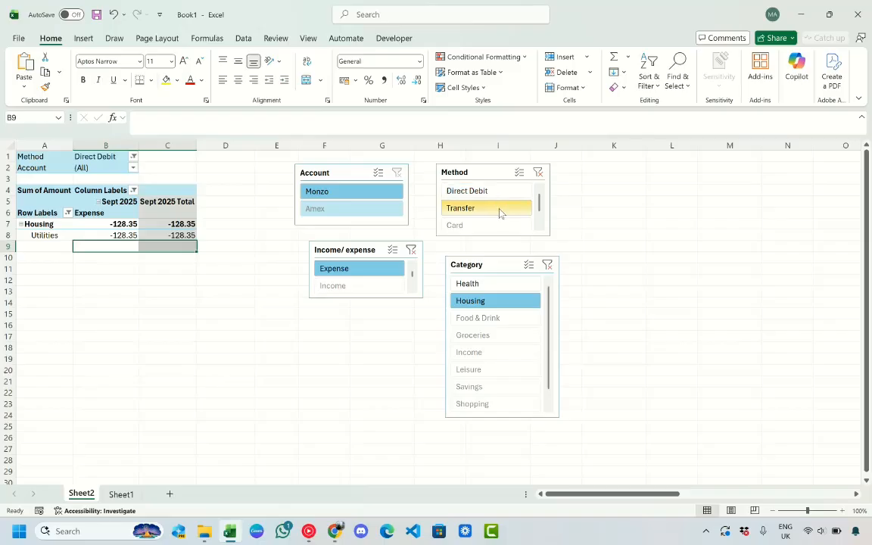